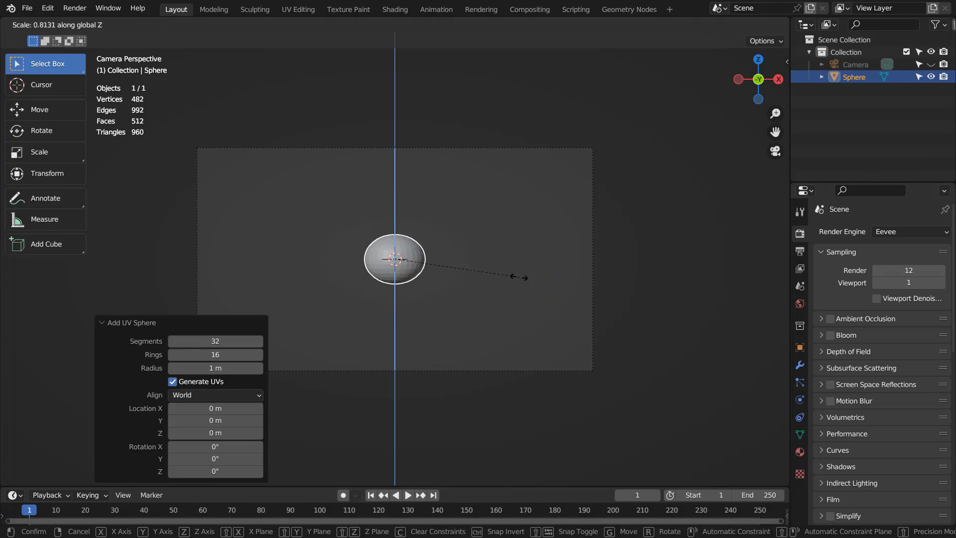
- Flatten the sphere to about 0.78 along Z and raise it about 1.55 m as the figure's head
click(515, 276)
key(g)
key(z)
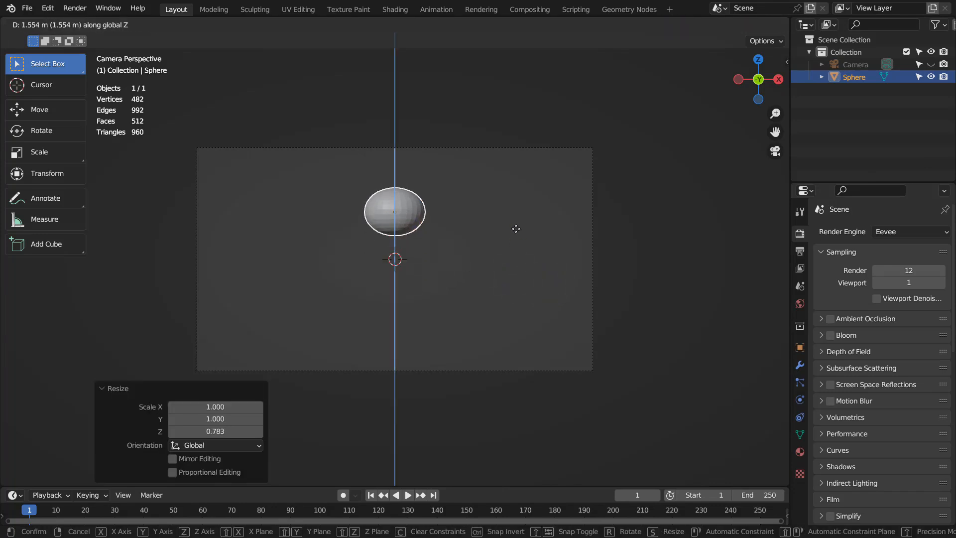
click(516, 229)
- Add a cylinder scaled to about 0.34 and raise it about 0.92 m under the head as the neck
key(shift+a)
mouse_move(516, 229)
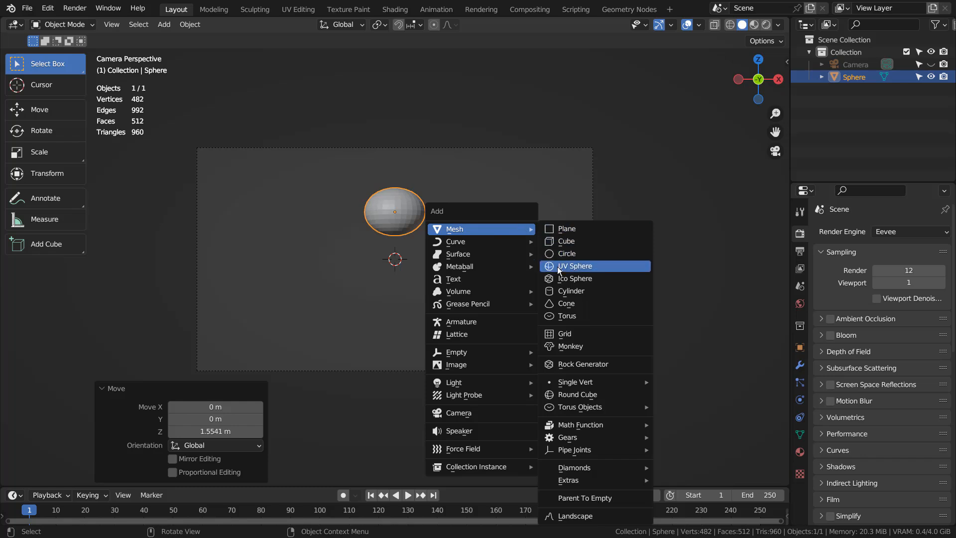
click(564, 292)
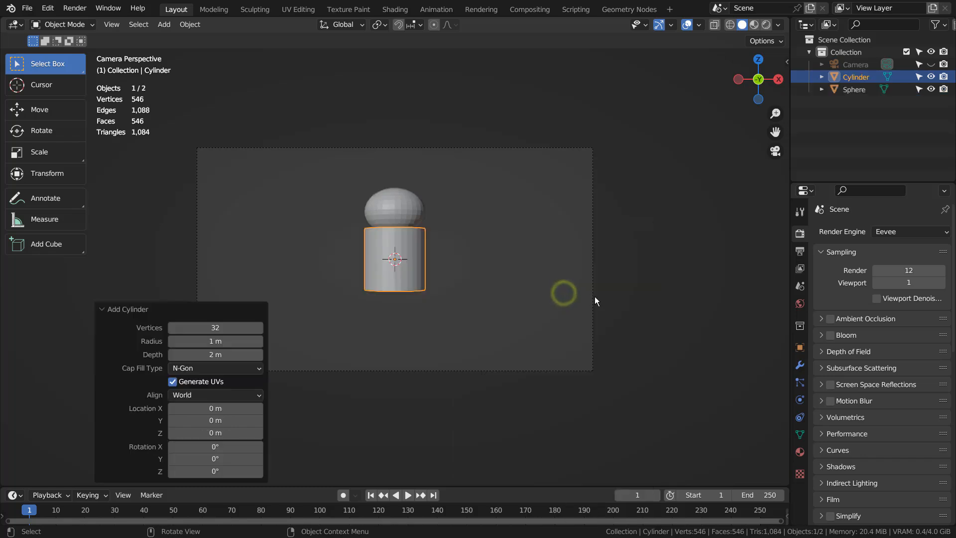
key(s)
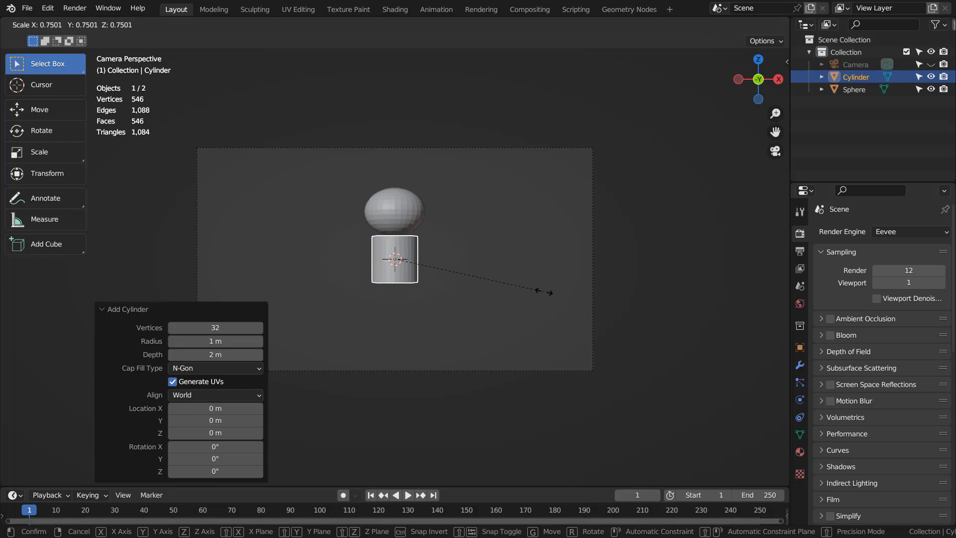
click(461, 280)
key(g)
key(z)
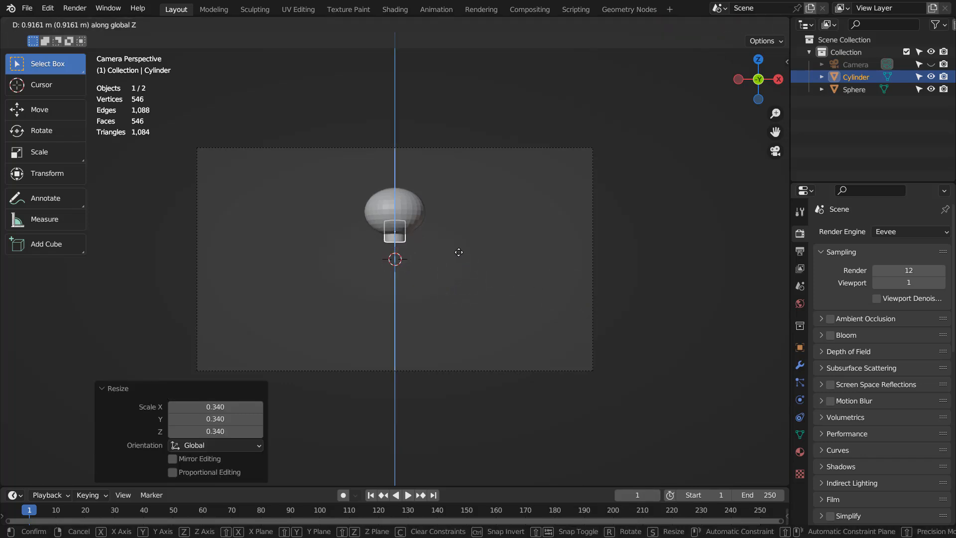
click(459, 252)
- Duplicate the neck cylinder about 1.67 m downward and widen the copy to about 2.03 along X
key(shift+d)
key(z)
click(460, 302)
key(s)
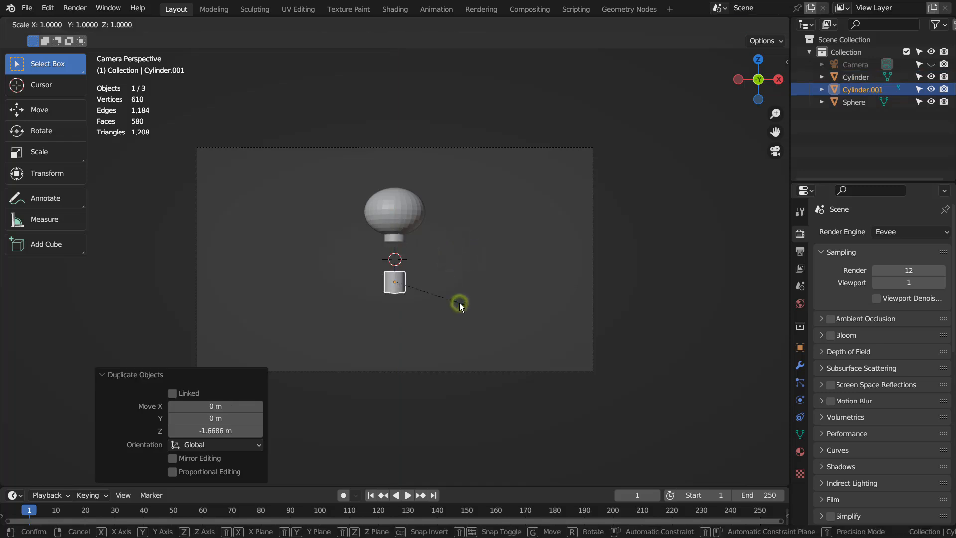
key(x)
right_click(530, 308)
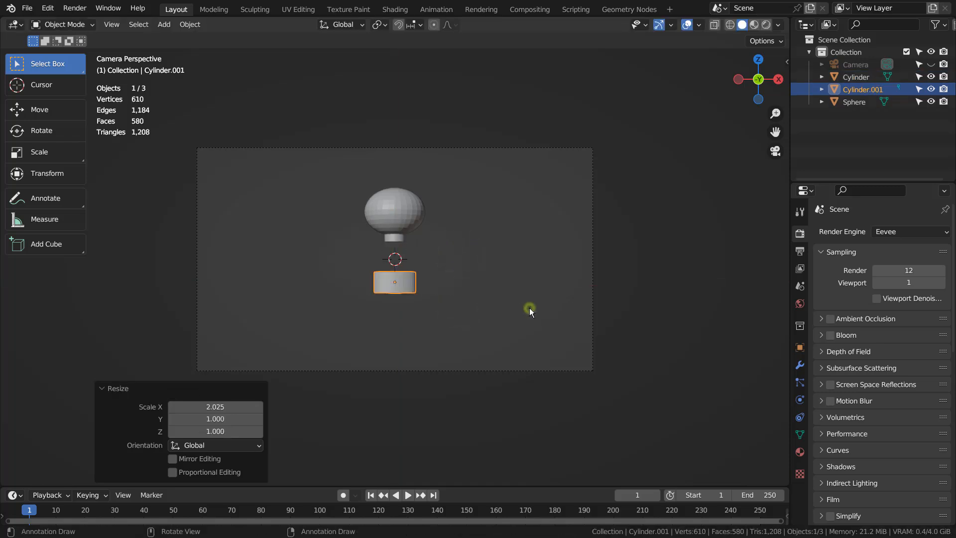
- Stretch the widened cylinder about 3.07 times along Z and raise it about 0.39 m below the neck as the torso
key(s)
key(z)
click(17, 379)
key(g)
key(z)
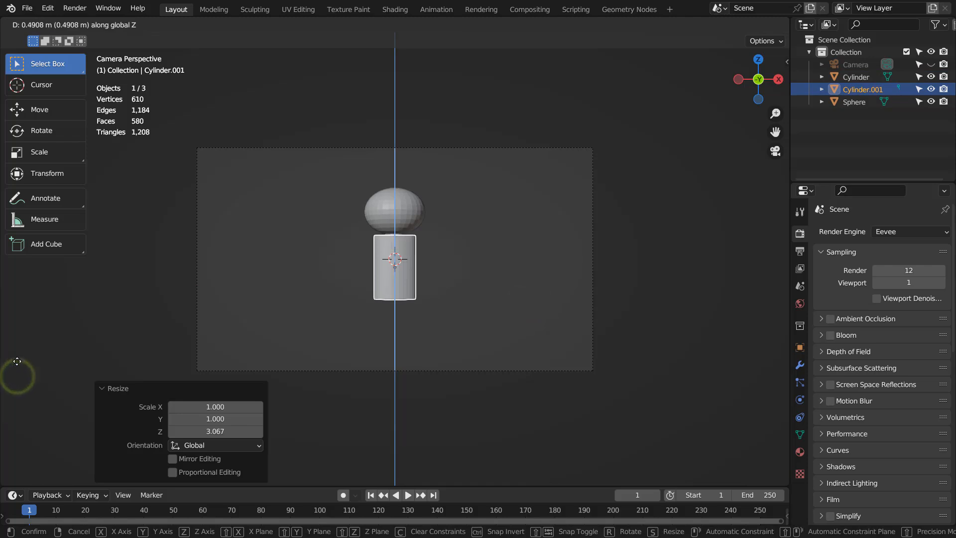
click(16, 366)
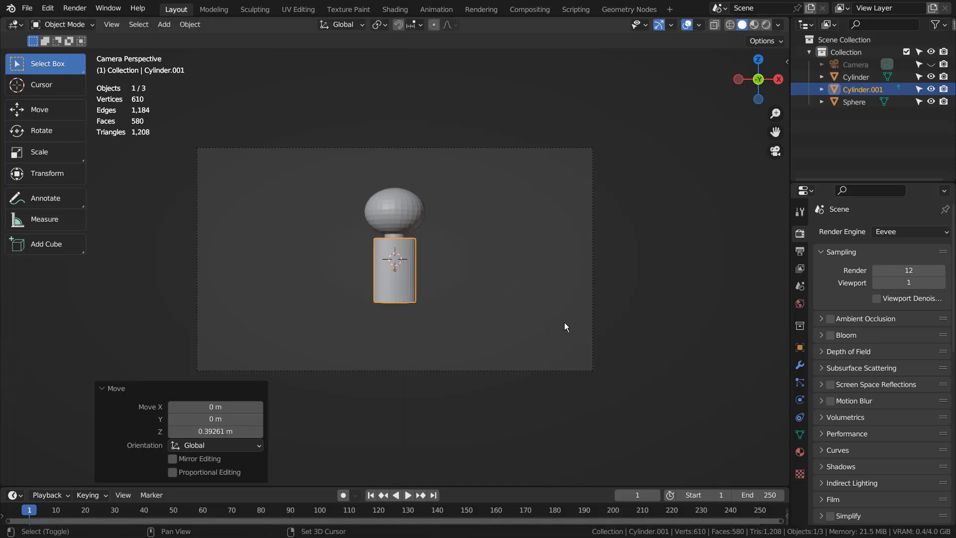
- Duplicate the torso, scale the copy to about 0.58 and lower it about 1.06 m as the hips
key(shift+d)
key(s)
click(486, 319)
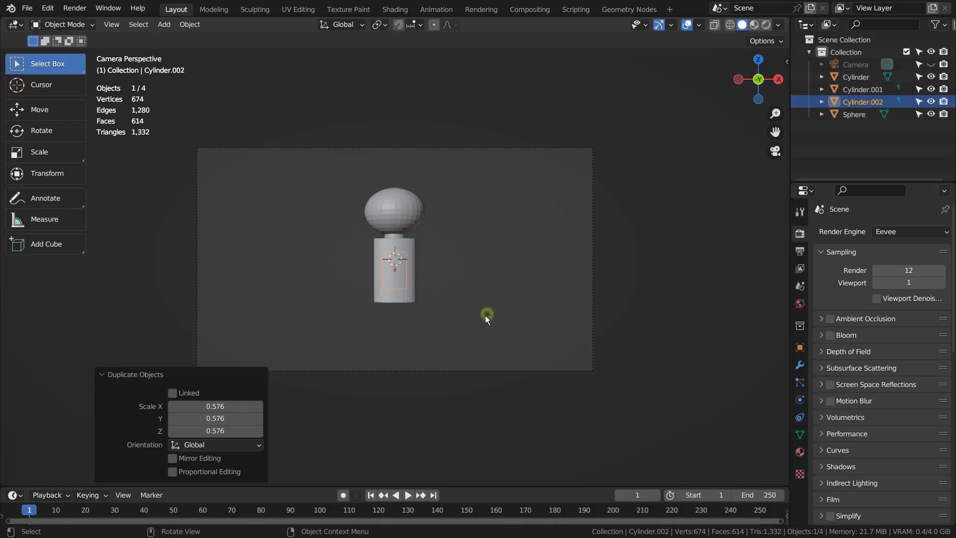
key(g)
key(z)
click(479, 349)
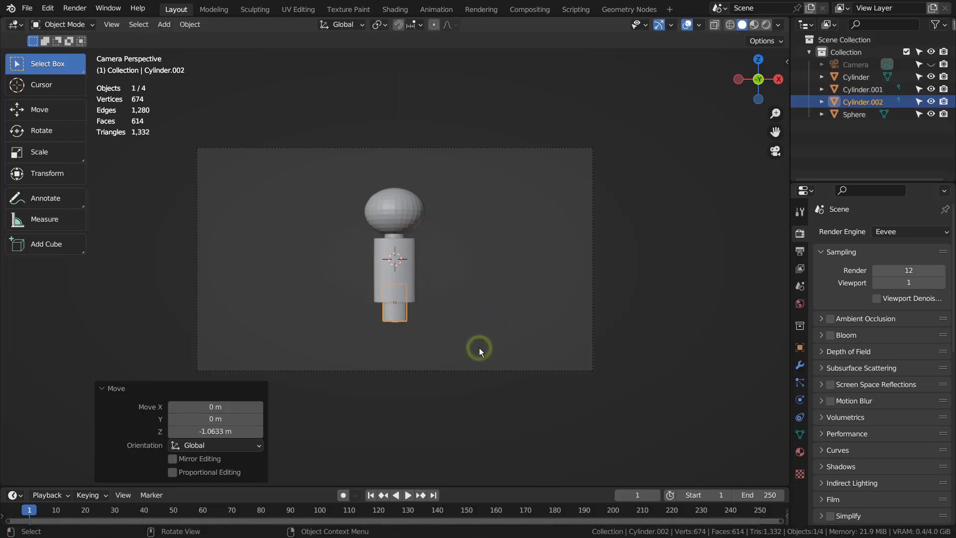
- Enable the Screencast Keys display in the 3D viewport
key(n)
click(775, 140)
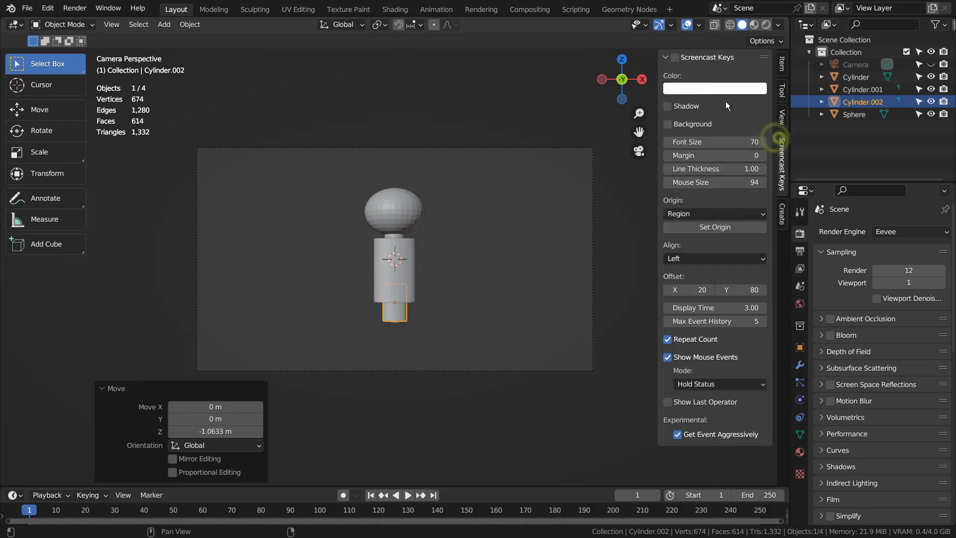
click(782, 64)
key(n)
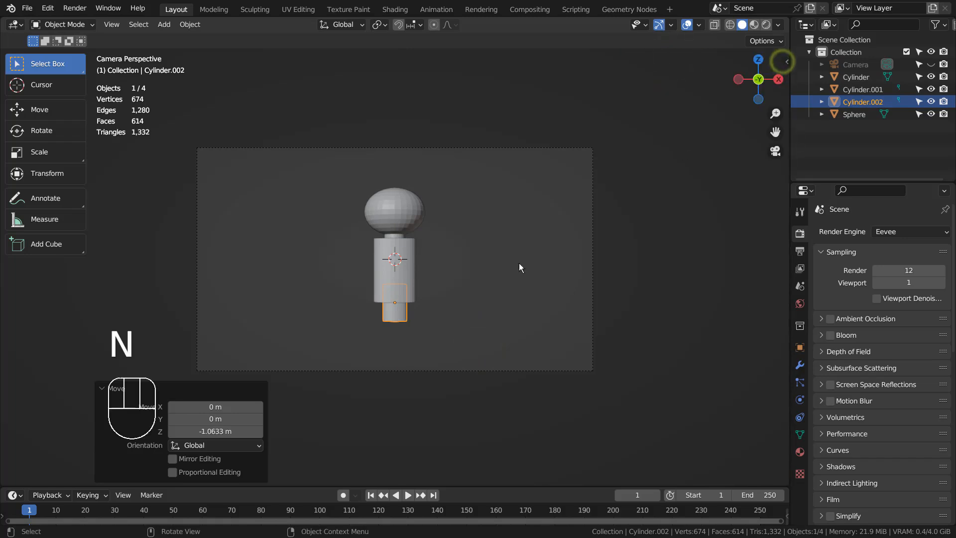
- Raise the hip cylinder about 0.21 m further into the torso
click(395, 314)
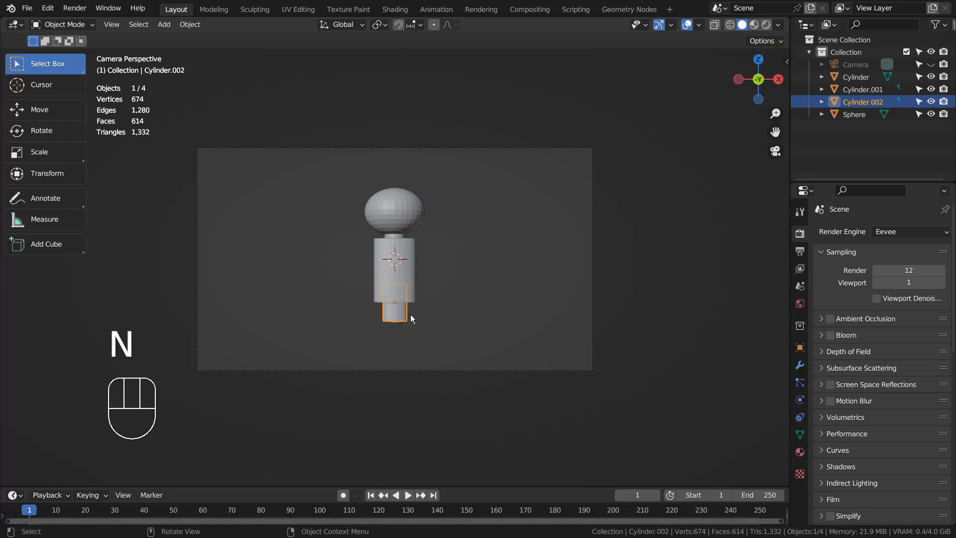
key(g)
key(z)
click(412, 312)
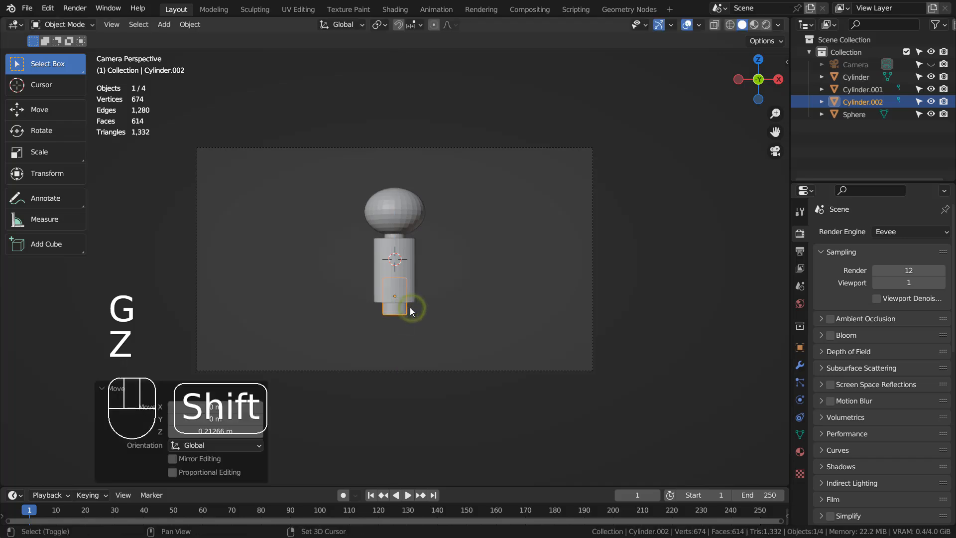
- Duplicate the hip cylinder about 1.44 m upward and shift the copy out beside the torso's shoulder
key(shift+d)
key(z)
click(449, 266)
key(g)
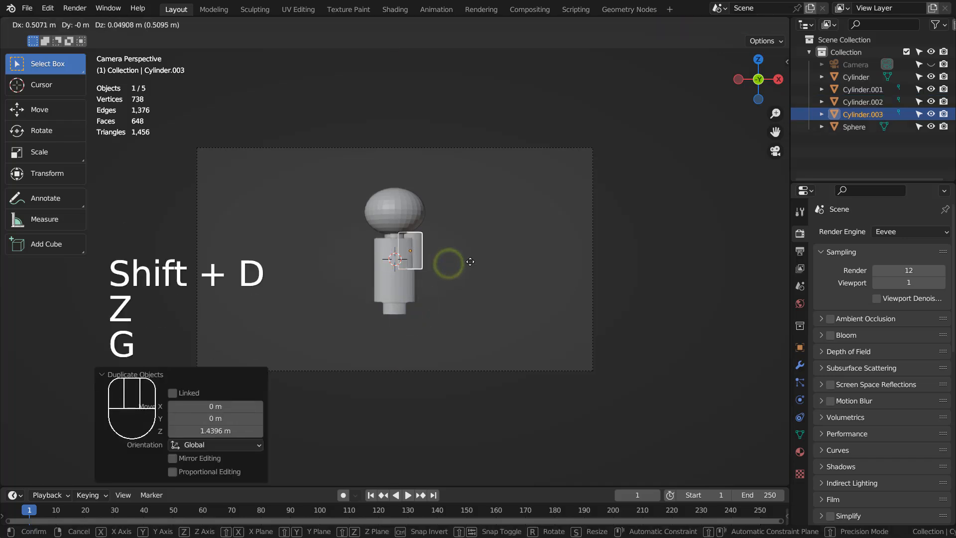
click(473, 263)
- Shrink the shoulder cylinder to about 0.38 and stretch it about 2.96 times along Z into a thin upper arm
key(s)
click(438, 260)
key(s)
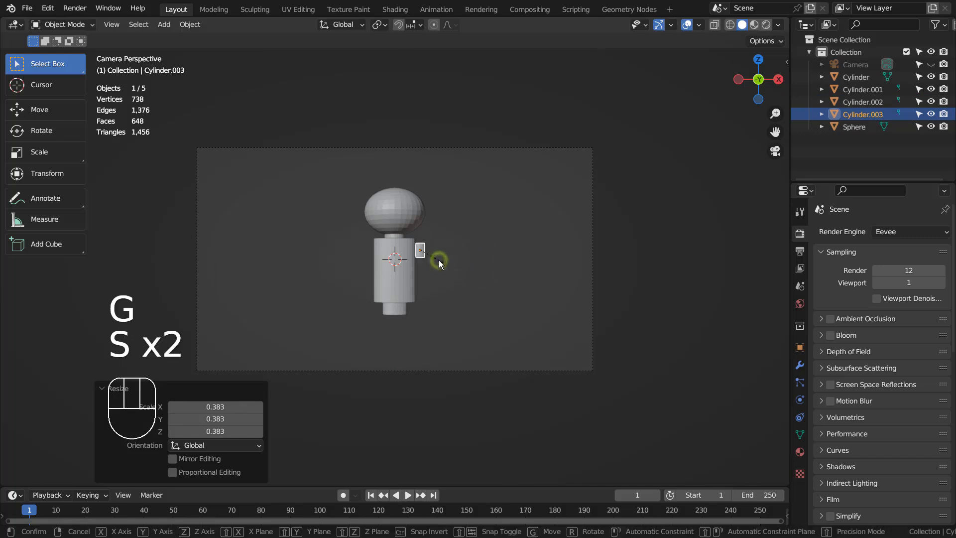
key(z)
click(482, 265)
- Rotate the upper arm to slant outward and lower it about 0.34 m to join the torso's shoulder
key(r)
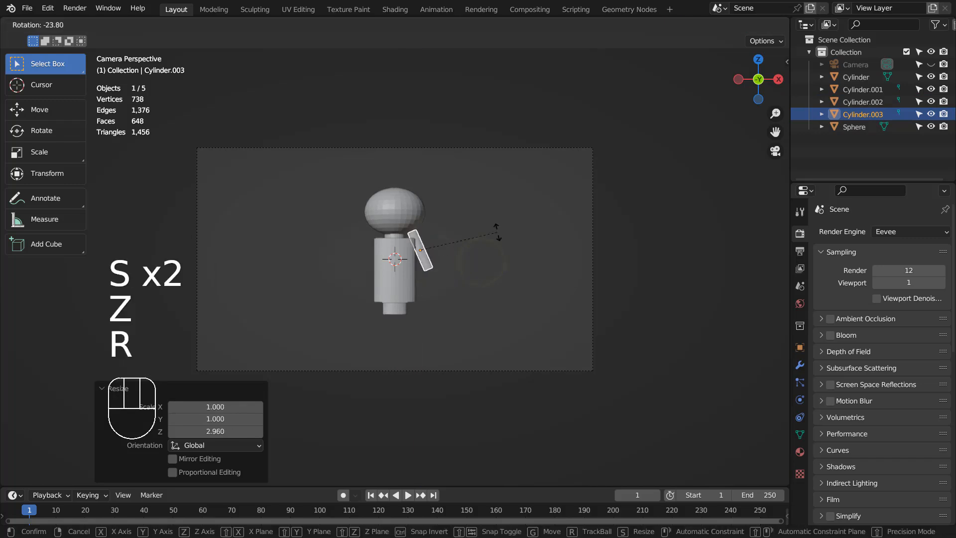
click(494, 206)
key(g)
click(495, 216)
- Duplicate the upper arm, rotate the copy about -96.2° and join it at the elbow as a raised forearm
key(shift+d)
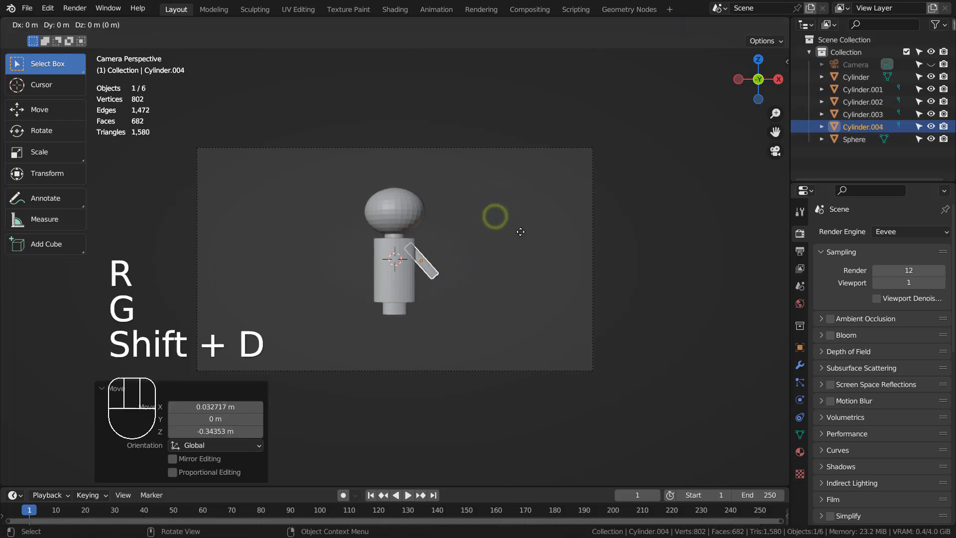
click(498, 219)
key(r)
click(362, 161)
key(g)
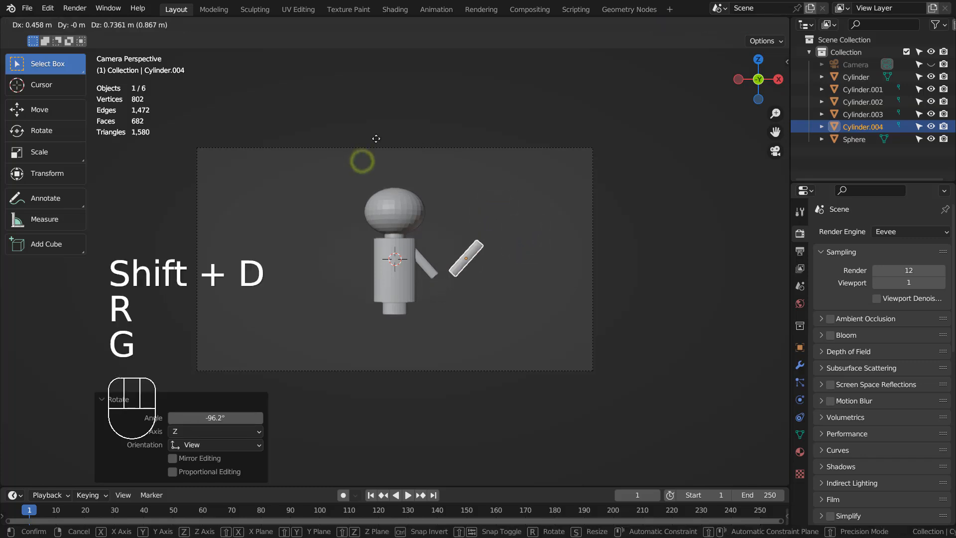
click(353, 142)
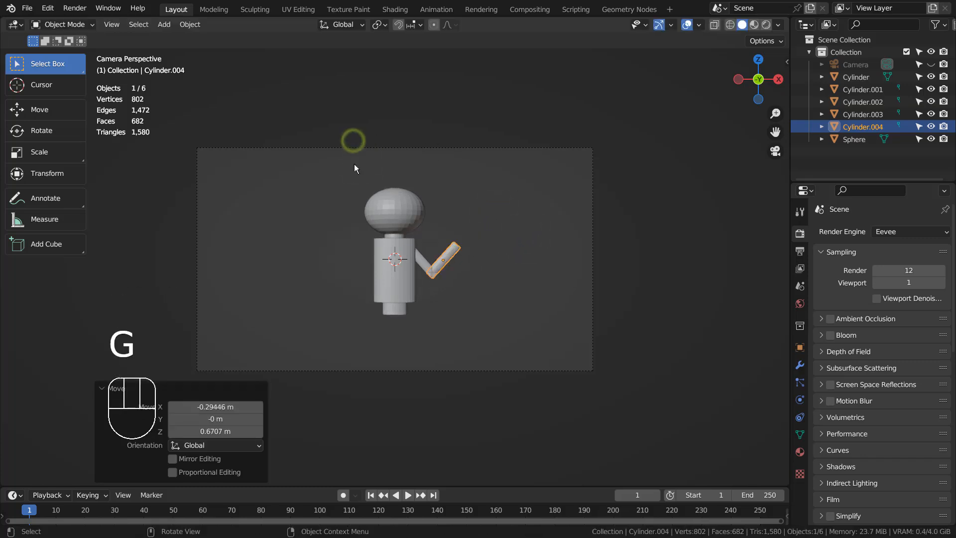
- Build the opposite arm from two copies of the forearm, rotating the second about 103° and joining it at the elbow
key(shift+d)
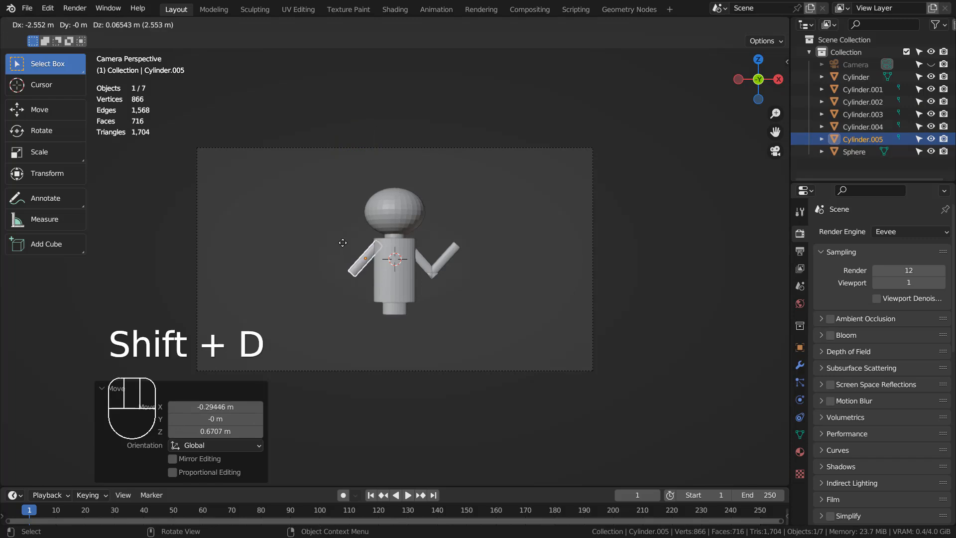
click(342, 243)
key(shift+d)
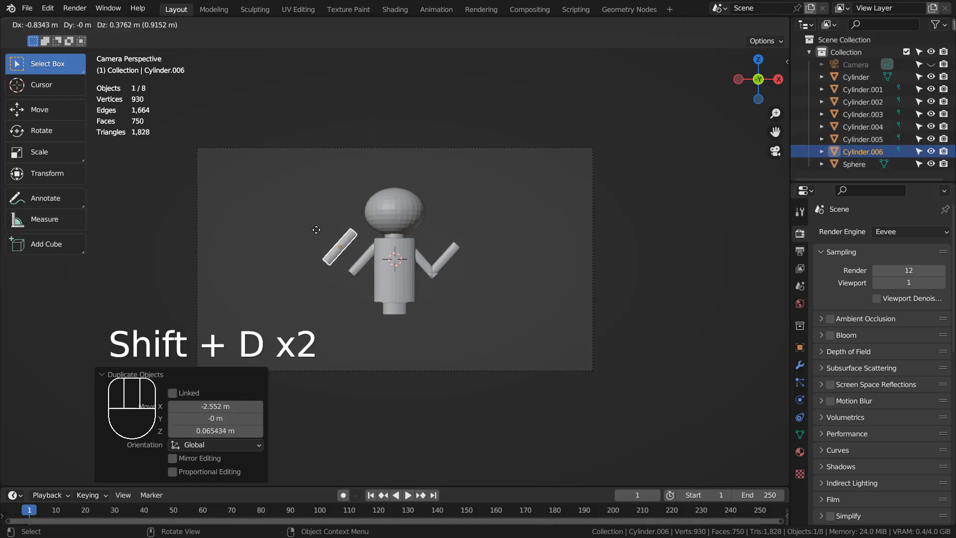
click(309, 225)
key(r)
click(351, 235)
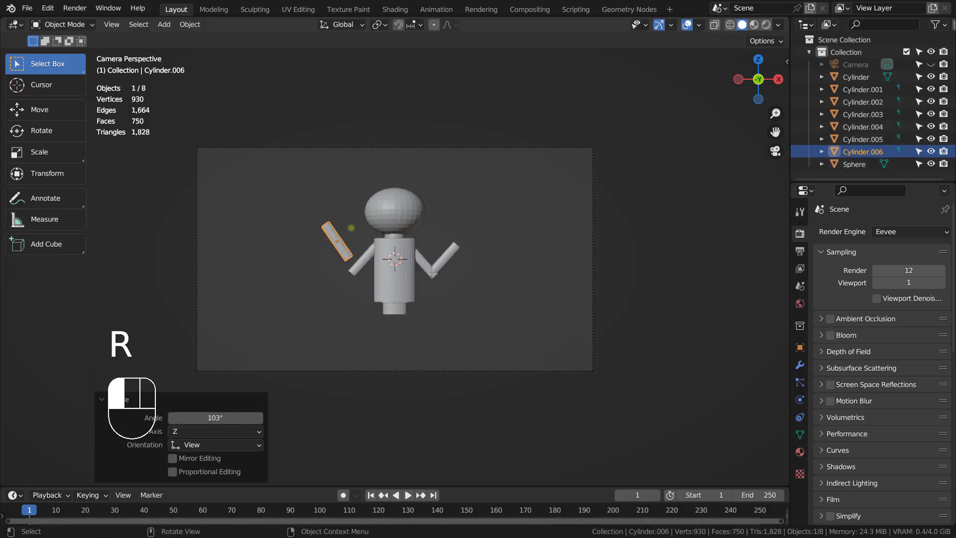
key(g)
click(357, 241)
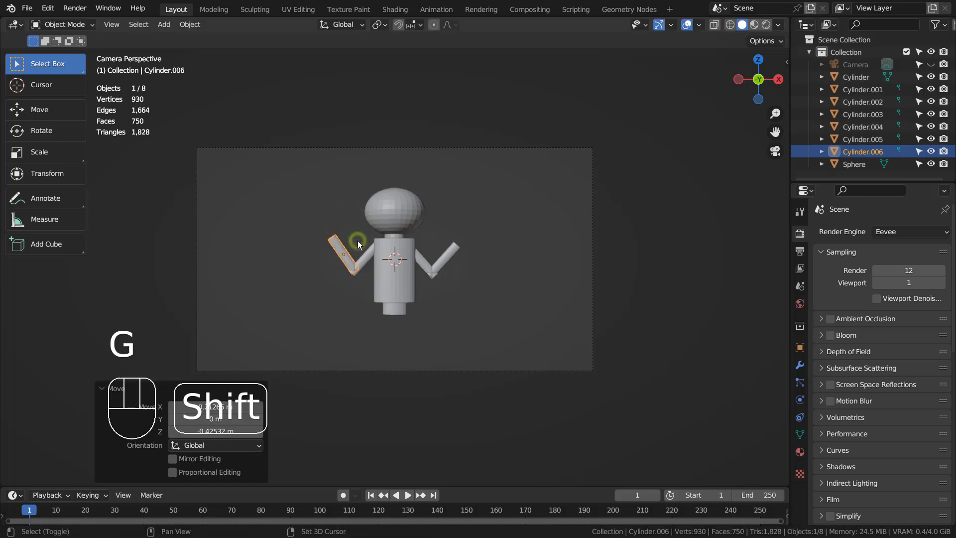
- Build a bent leg from two arm-segment copies below the hips, rotating the second about 55.8° as the lower leg
key(shift+d)
click(427, 311)
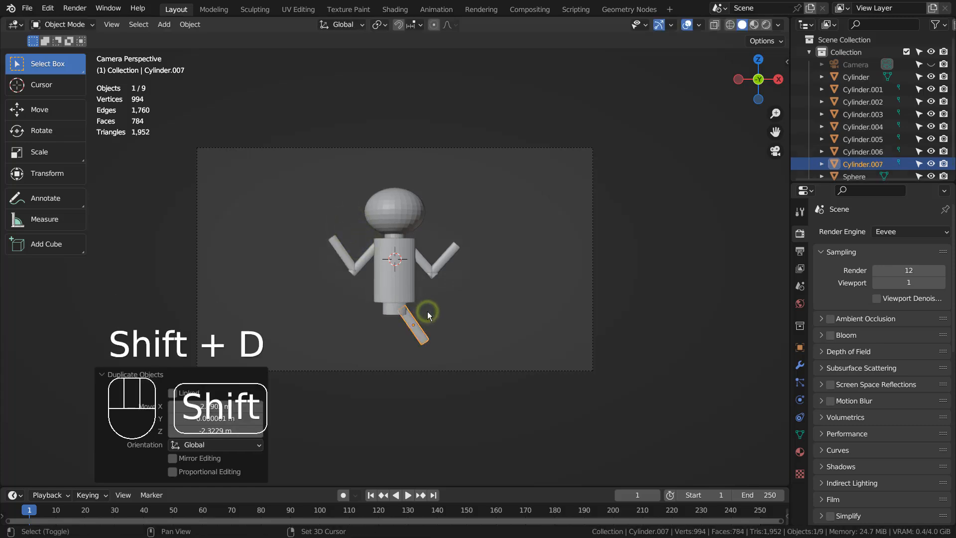
key(shift+d)
click(445, 331)
key(r)
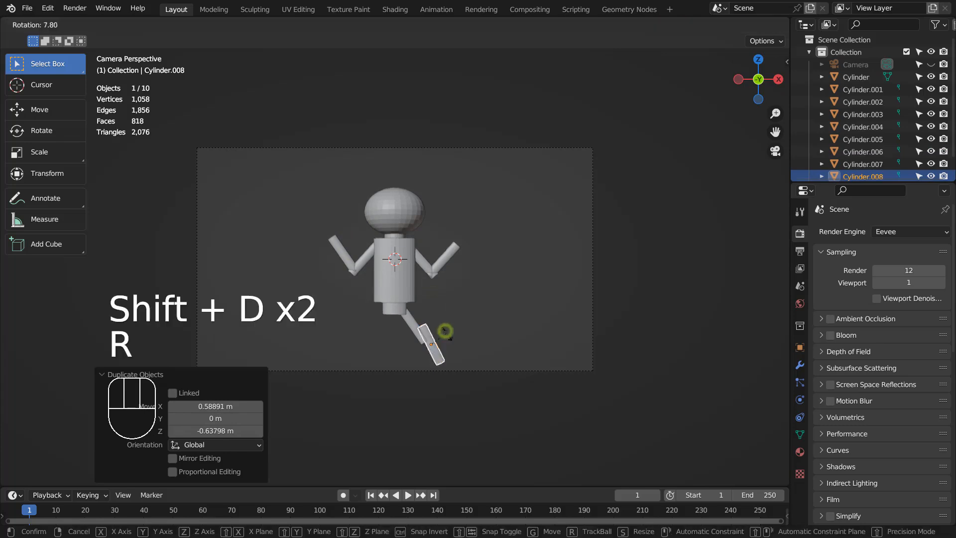
click(448, 337)
key(g)
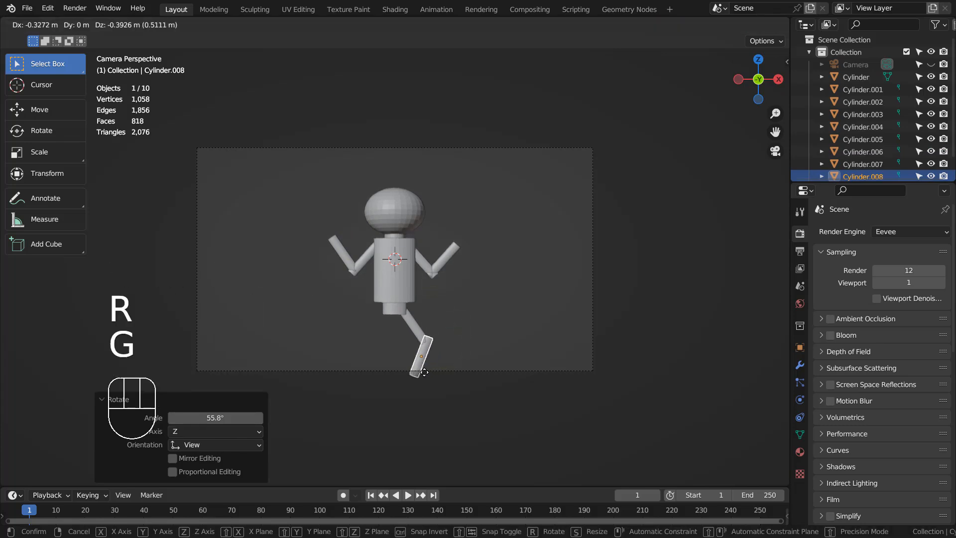
click(420, 372)
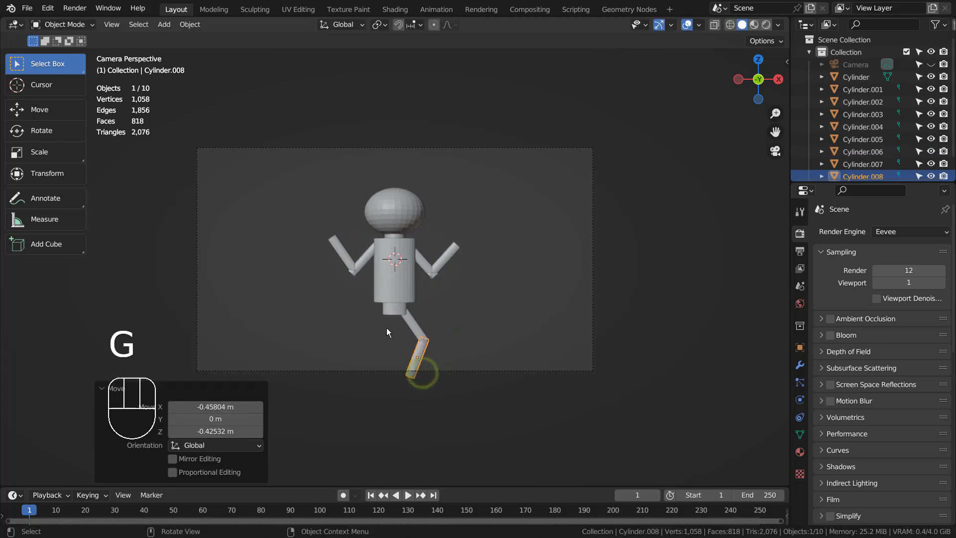
- Build the other leg from two copies of the lower leg, rotating the second about 34° and joining it at the knee
key(shift+d)
click(352, 297)
key(shift+d)
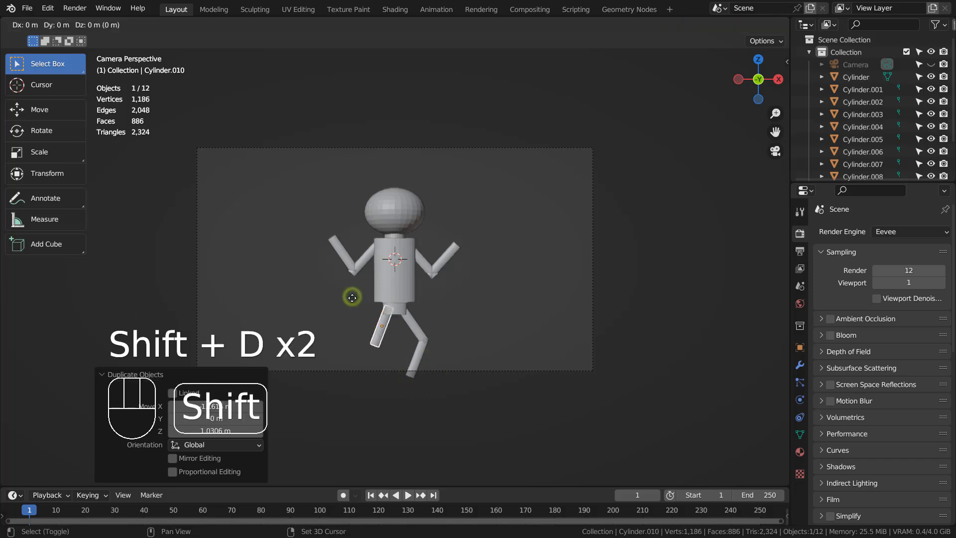
click(332, 319)
key(r)
click(427, 316)
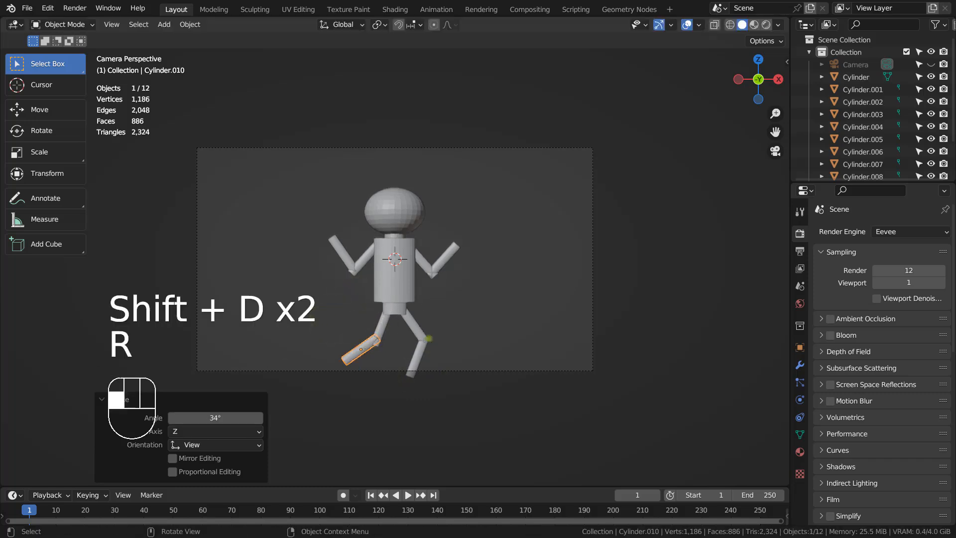
key(g)
click(428, 340)
click(477, 305)
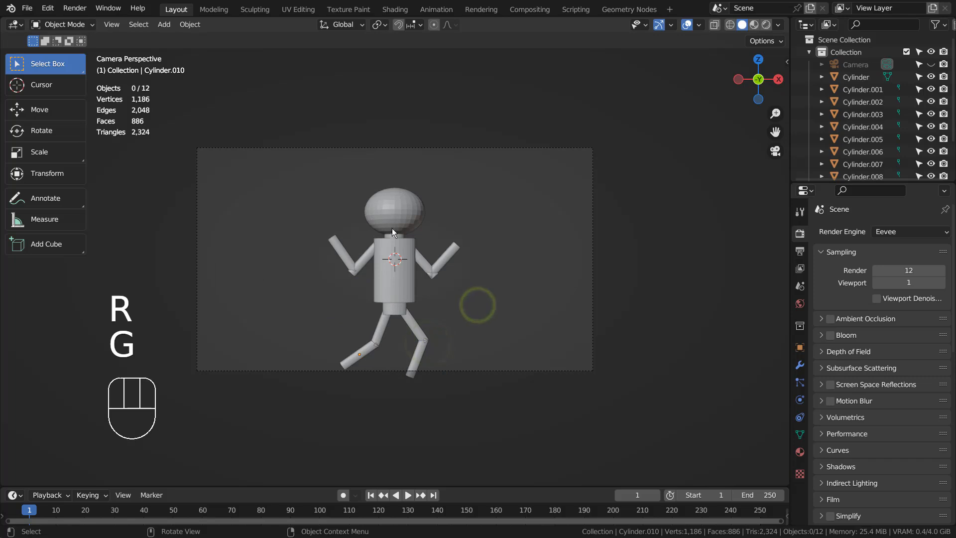
- Raise the whole figure about 0.7 m along Z to fit the camera frame and render the image
drag(324, 192, 463, 377)
key(g)
key(z)
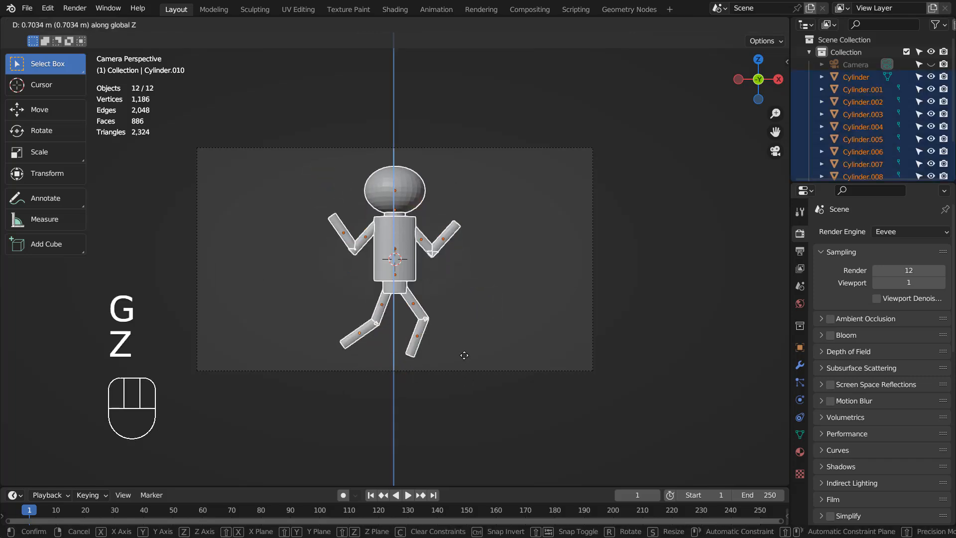
click(463, 356)
key(F12)
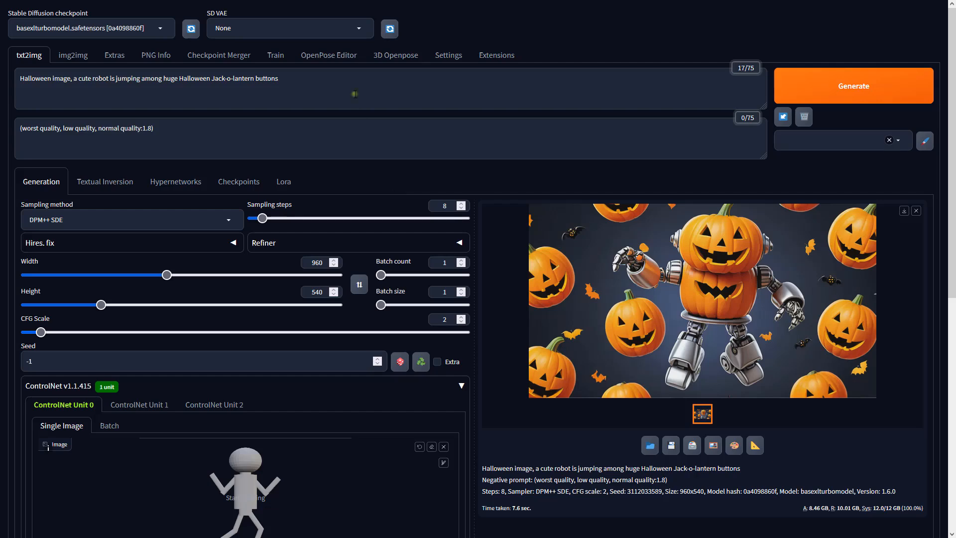
click(323, 263)
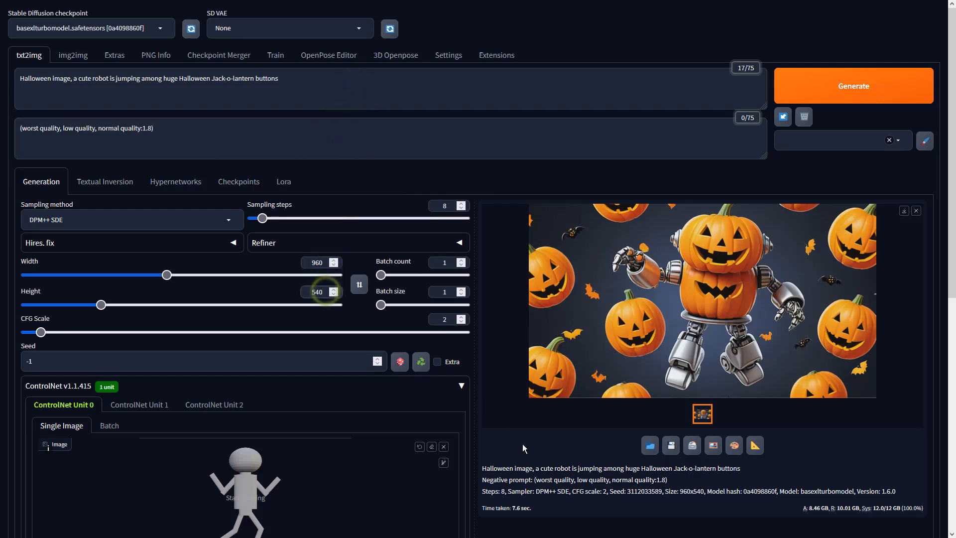
- Set ControlNet Unit 0 to the Depth control type with preprocessor none and model sai_xl_depth_256lora
click(533, 457)
scroll(487, 413, down, 6)
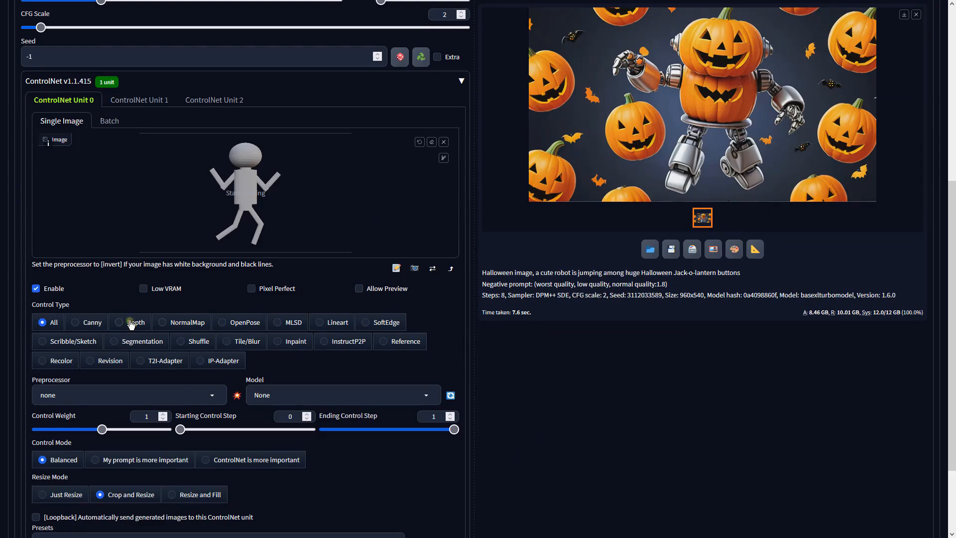
click(130, 323)
click(211, 396)
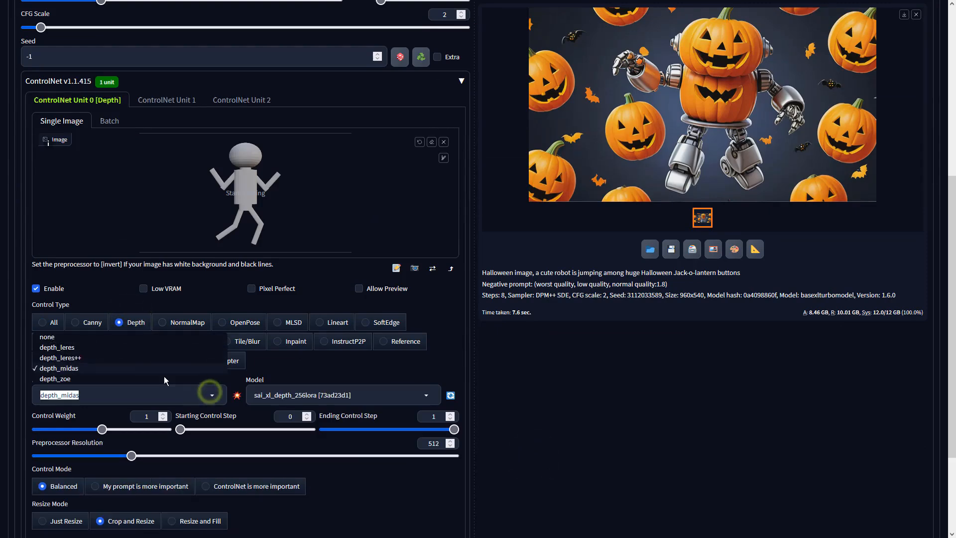
click(75, 335)
click(315, 392)
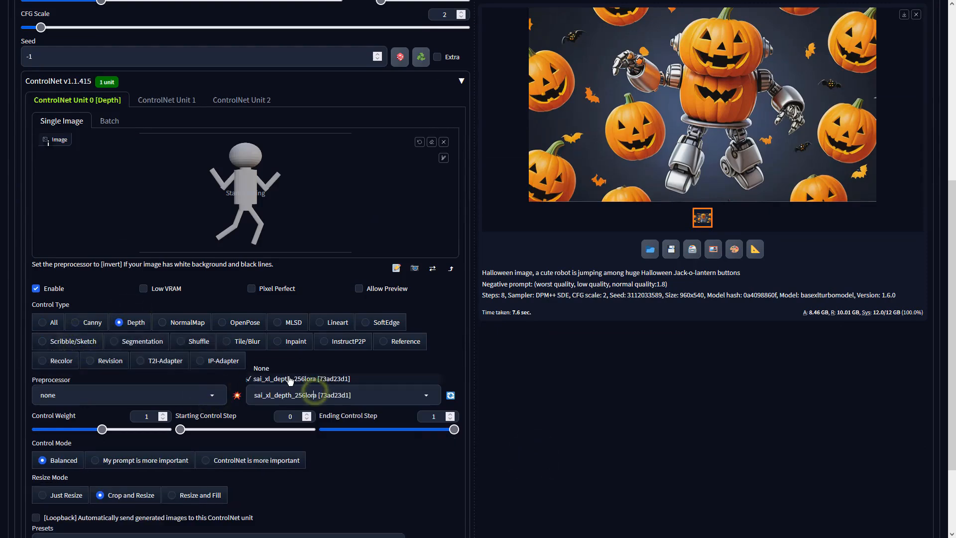
- Generate the Halloween robot image with the depth guidance and inspect the result at full size
scroll(475, 356, up, 6)
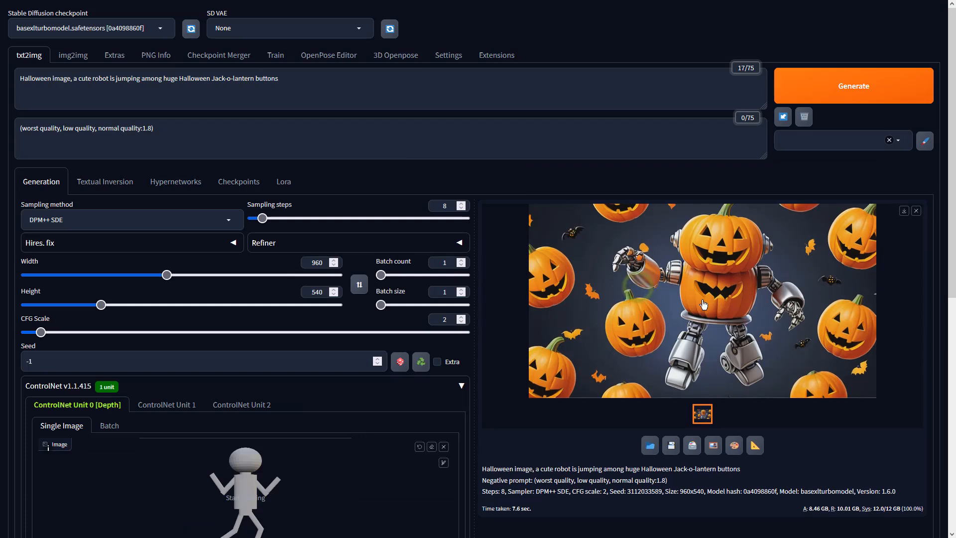
click(867, 98)
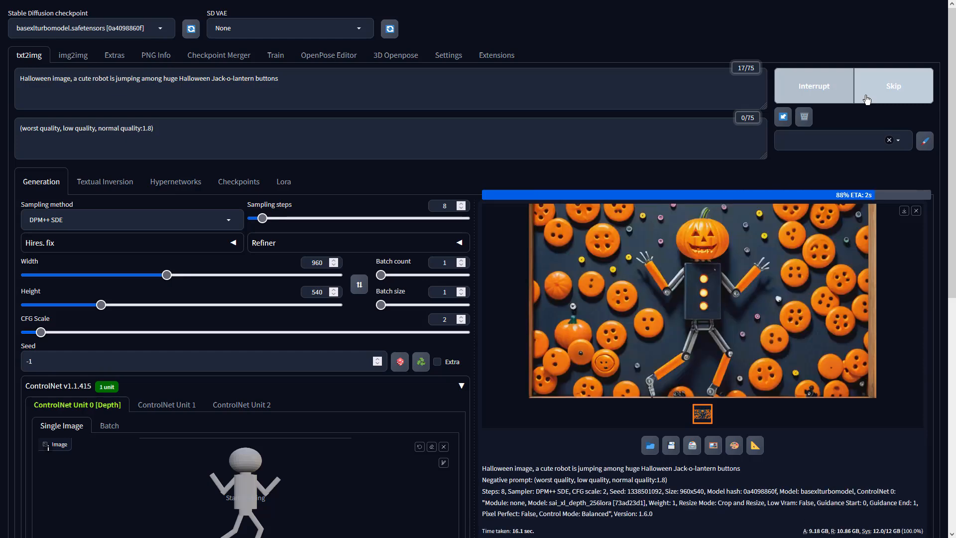
click(803, 228)
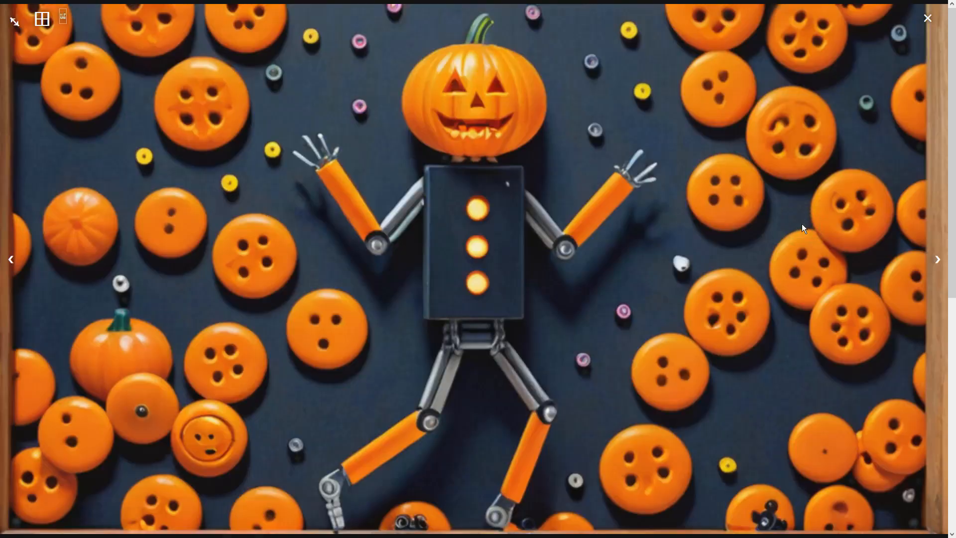
click(801, 228)
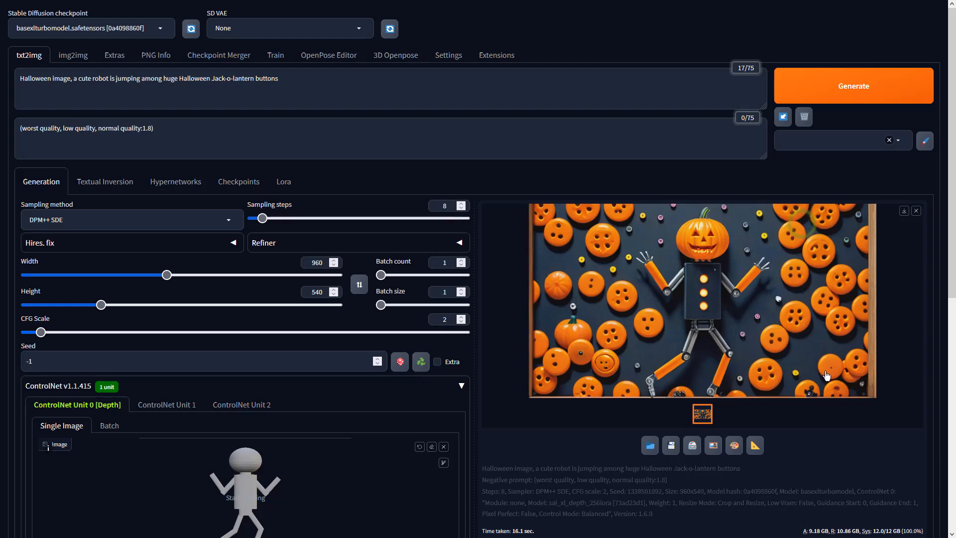
- Send the generated image to img2img and set the batch count to 4
click(714, 445)
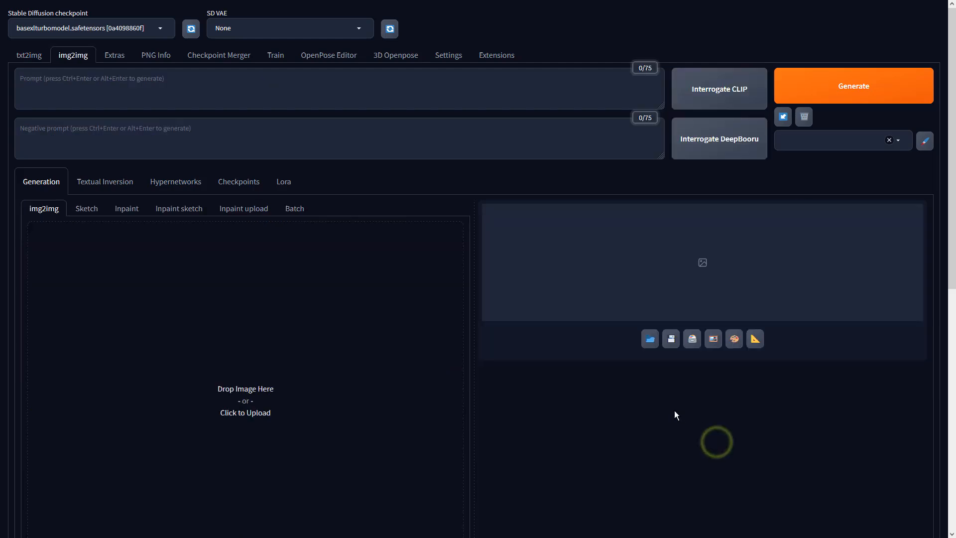
scroll(333, 359, down, 5)
scroll(333, 359, down, 2)
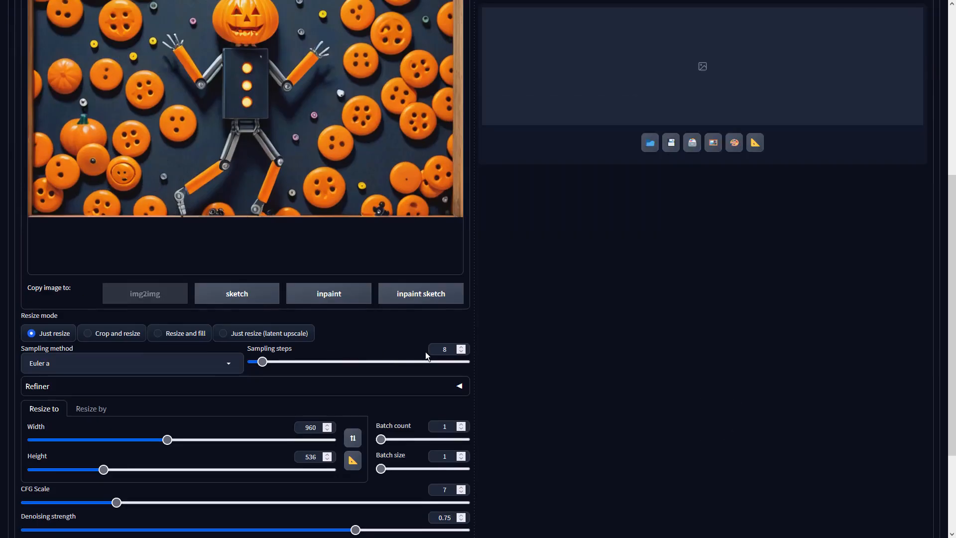
key(BackSpace)
text(4)
- Set the CFG Scale to 2 and the sampling method to DPM++ SDE, and generate the img2img batch
click(445, 489)
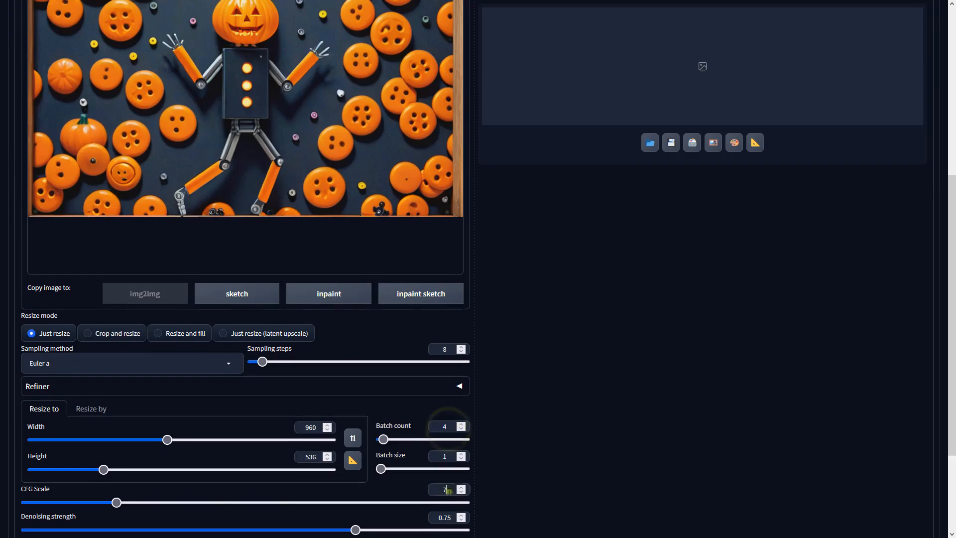
key(BackSpace)
text(2)
click(198, 362)
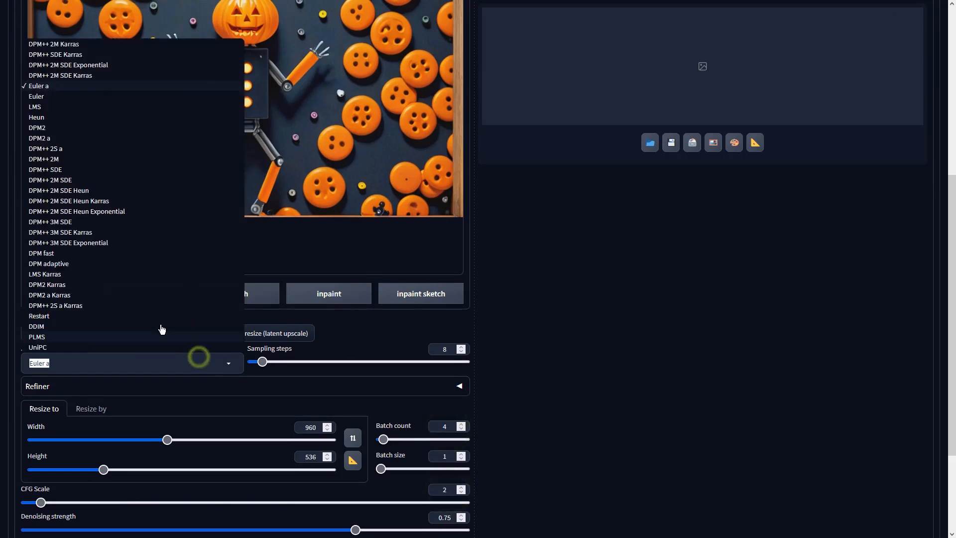
click(86, 175)
scroll(718, 276, up, 6)
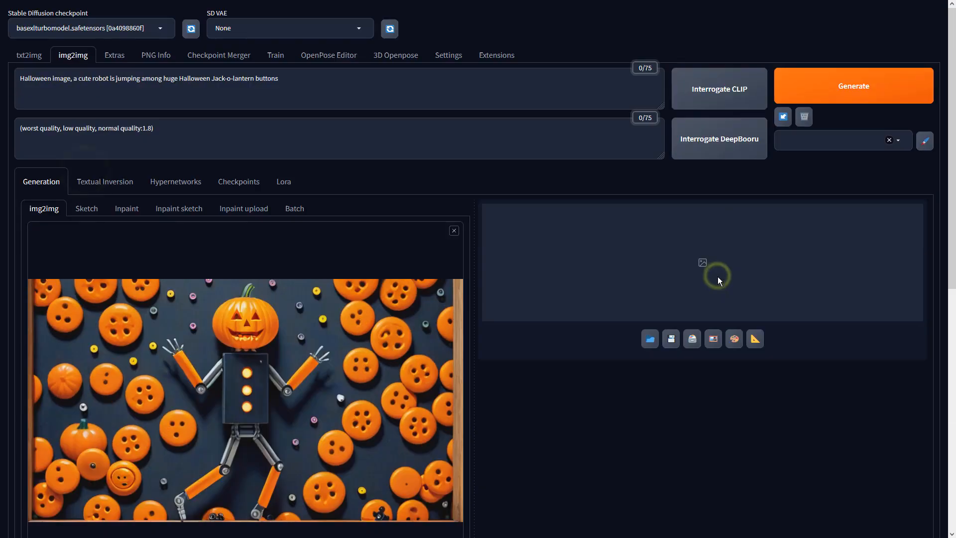
click(834, 98)
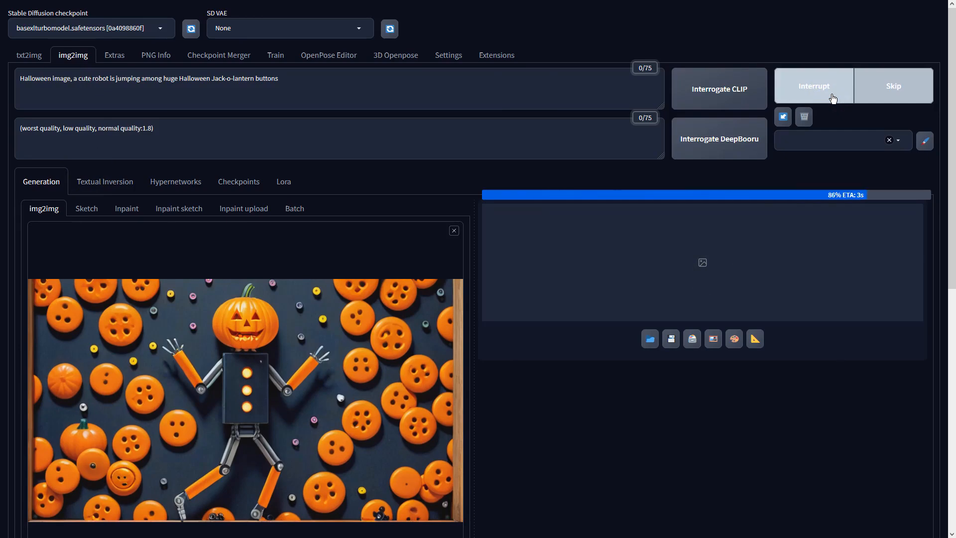
- Examine each image of the generated batch at full size, comparing the robots' poses with the source image
click(793, 268)
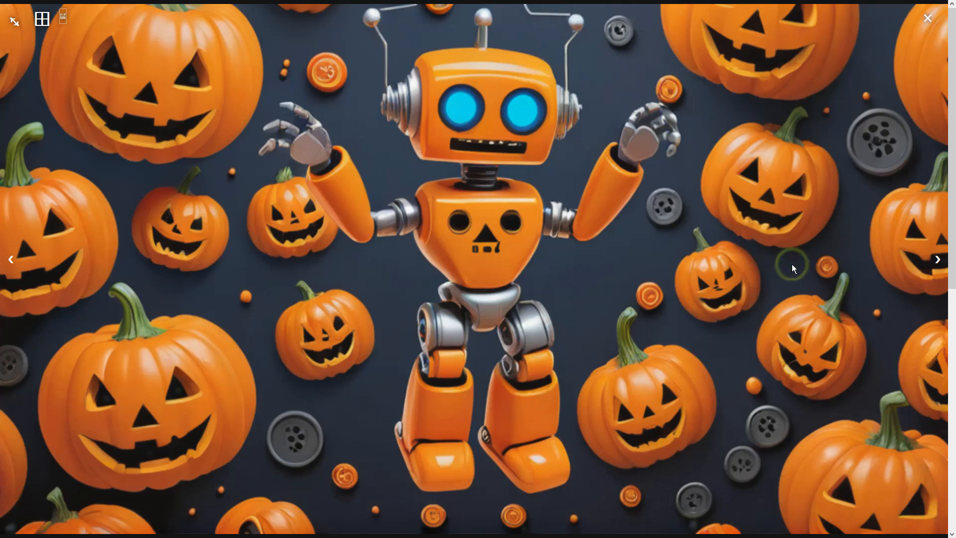
click(938, 259)
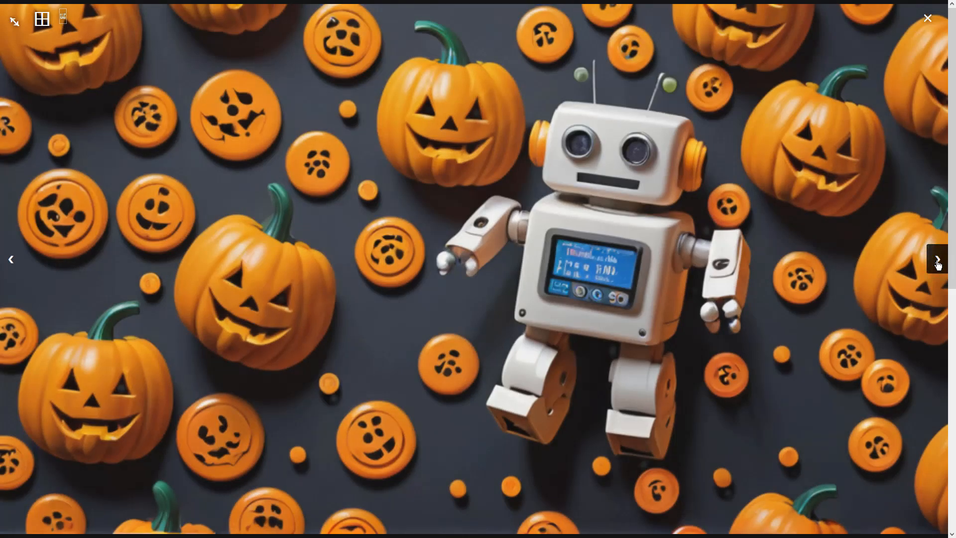
click(938, 263)
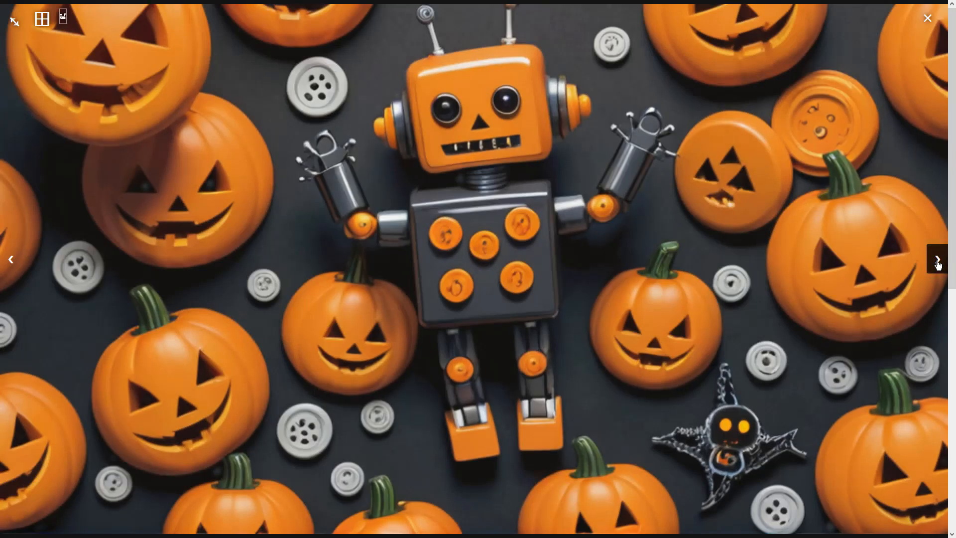
click(938, 263)
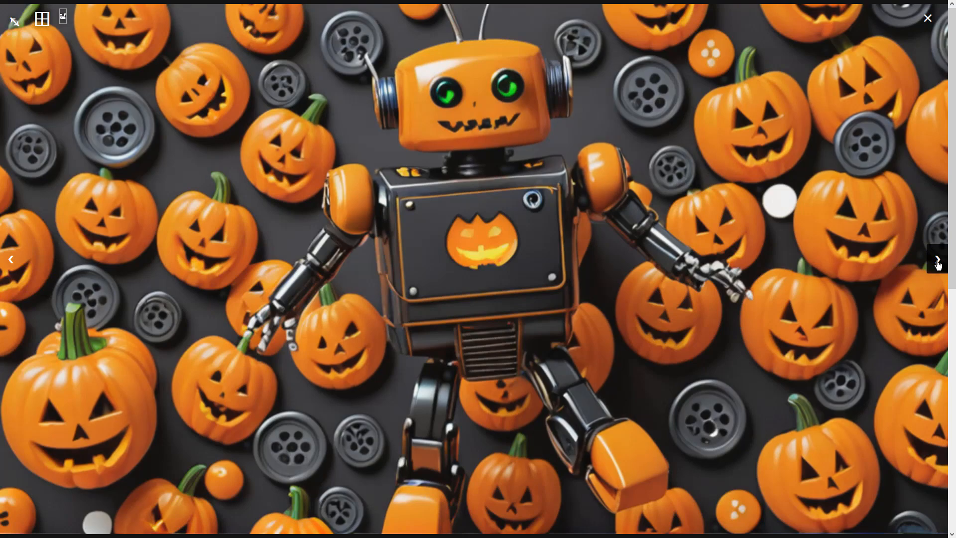
click(938, 263)
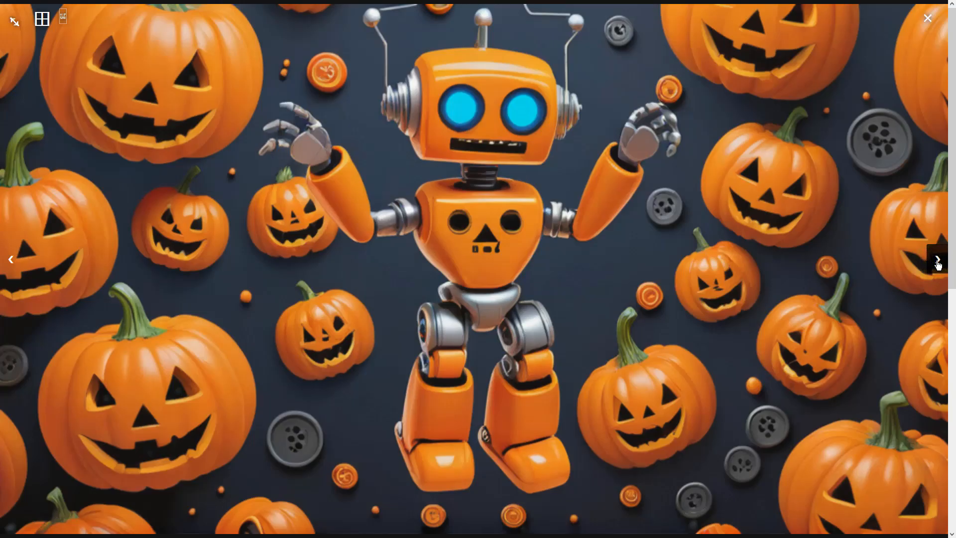
click(735, 270)
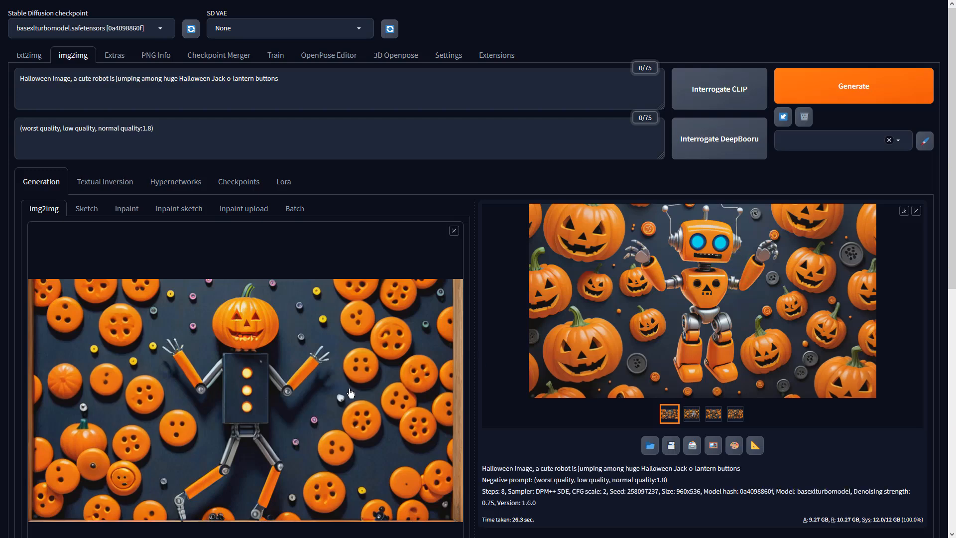
- Set the denoising strength to 0.6 and generate the img2img batch again
click(333, 396)
scroll(402, 294, down, 3)
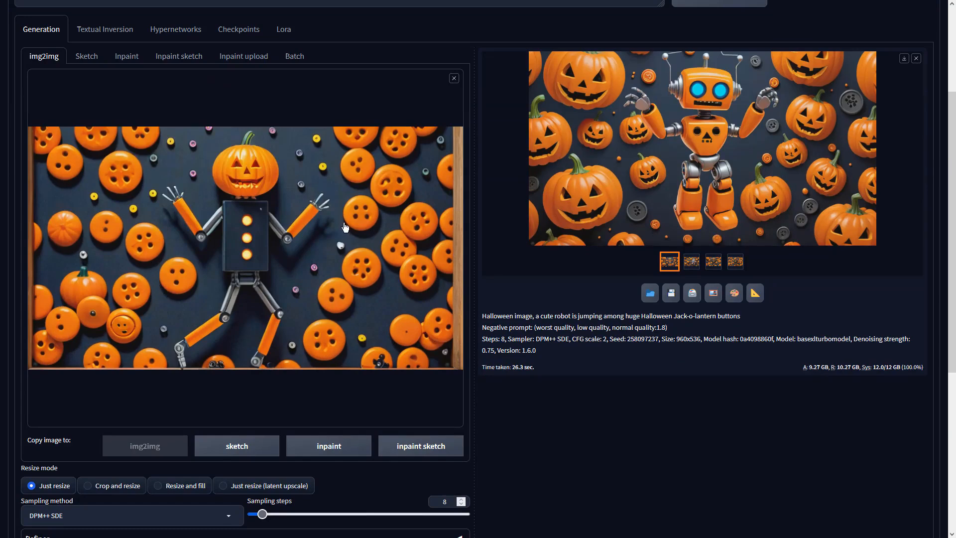
scroll(345, 227, up, 2)
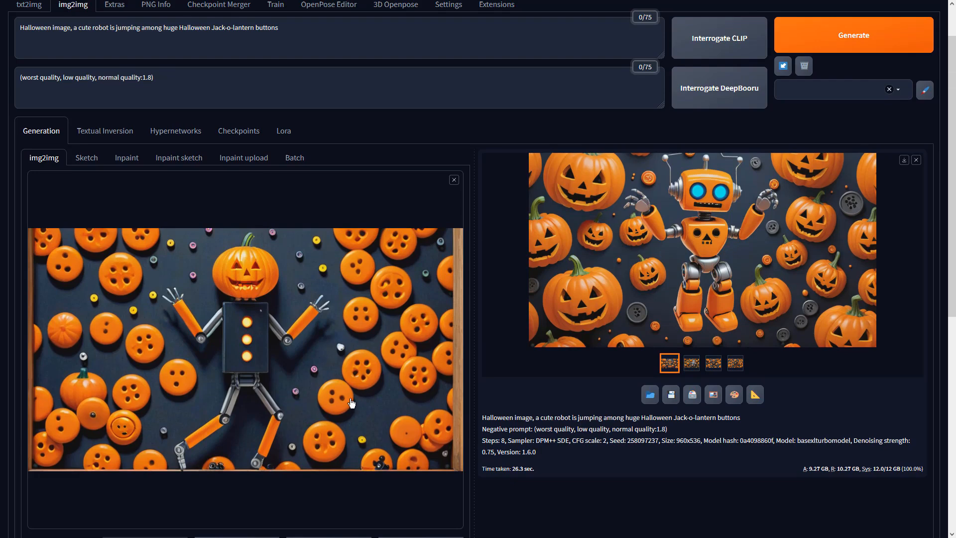
scroll(352, 402, down, 8)
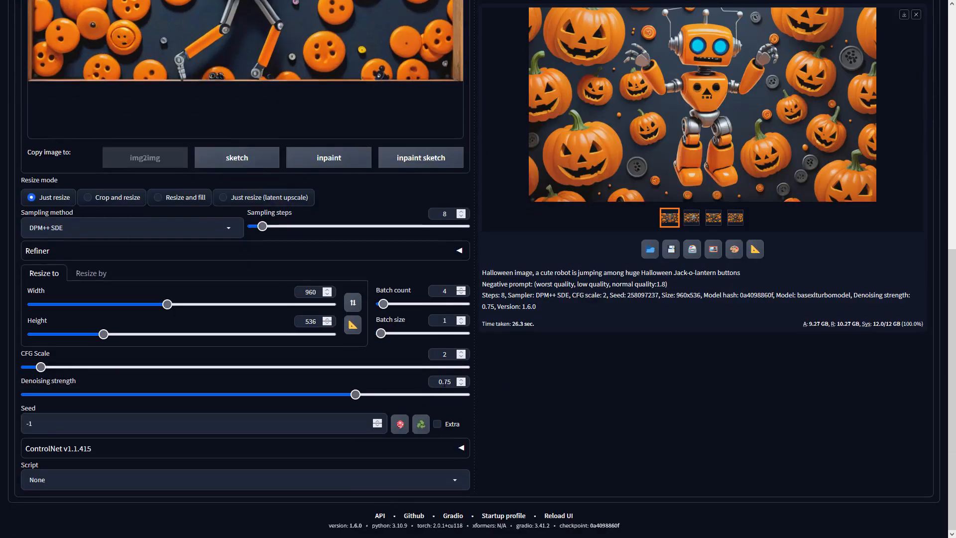
double_click(444, 381)
text(0.5)
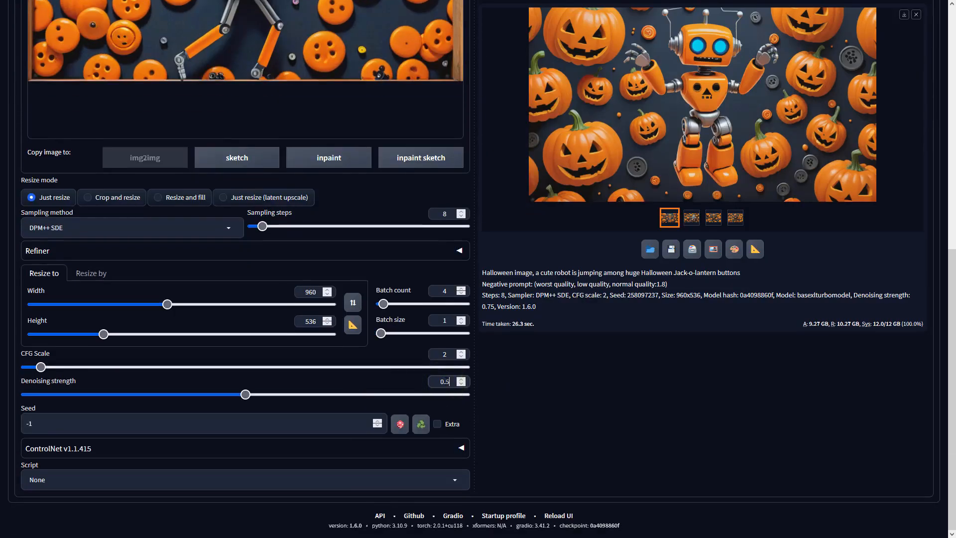
scroll(563, 342, up, 4)
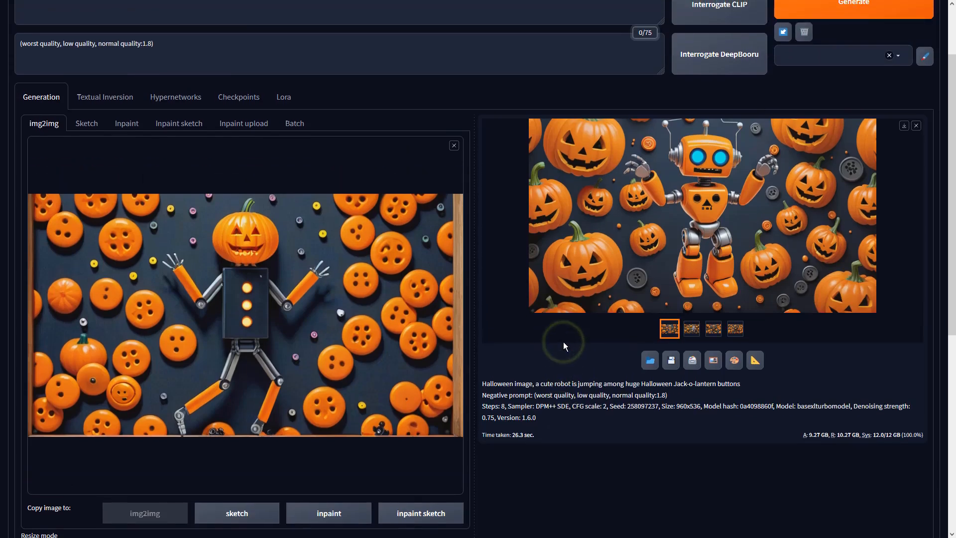
click(840, 87)
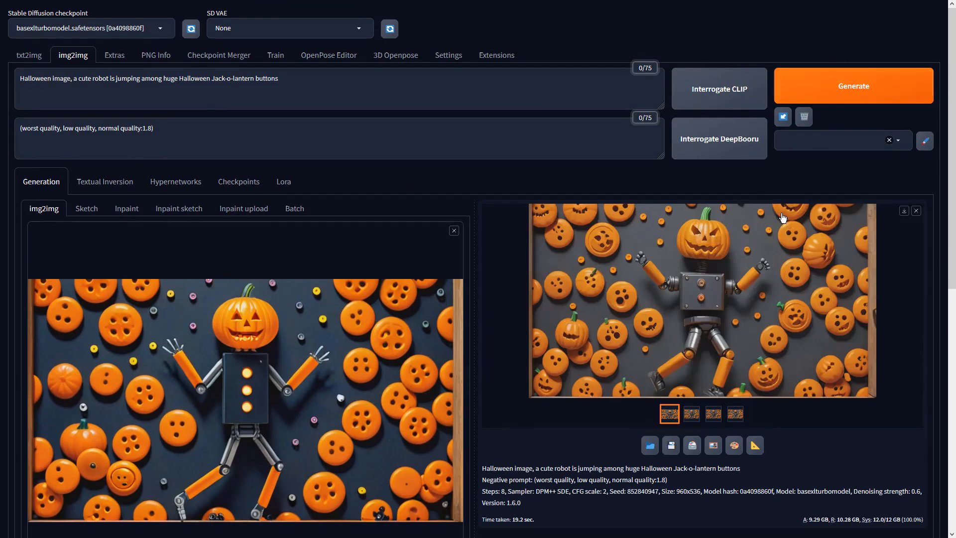
- Review the new variations at full size and select the second one, the pumpkin-headed robot with a black cylindrical body
click(783, 218)
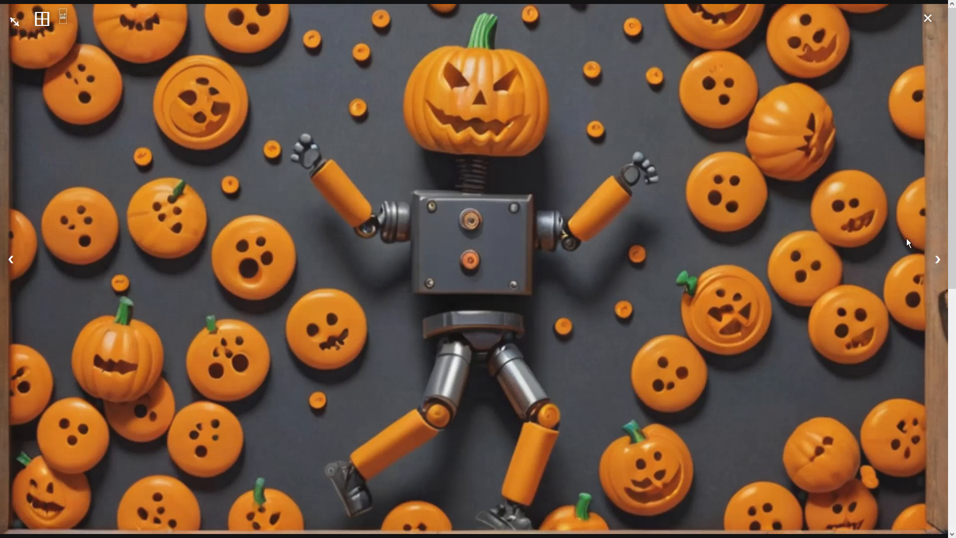
click(935, 264)
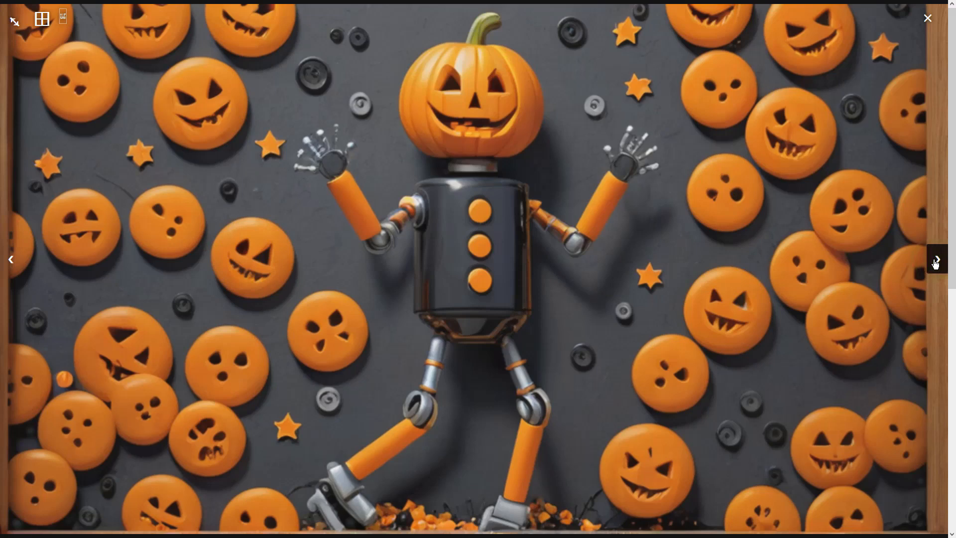
click(936, 264)
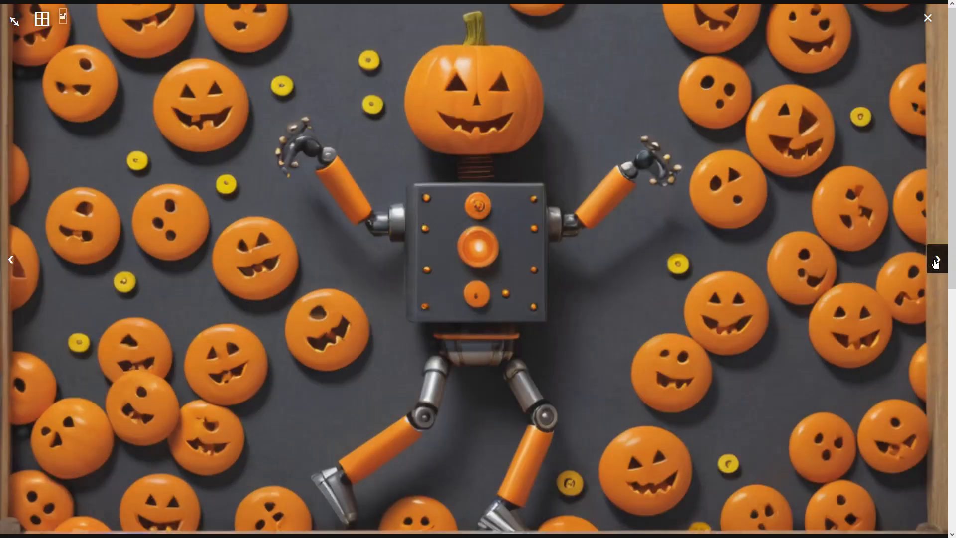
click(935, 264)
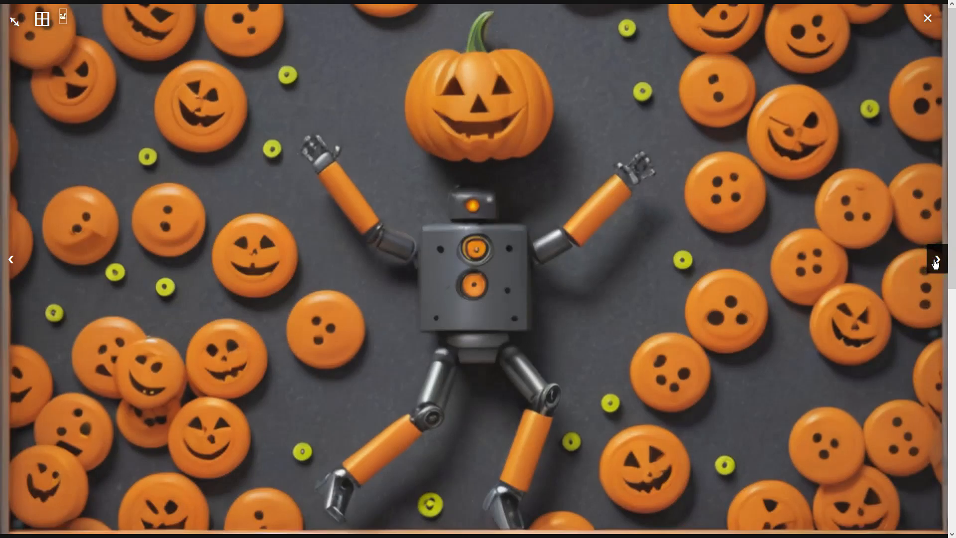
click(936, 264)
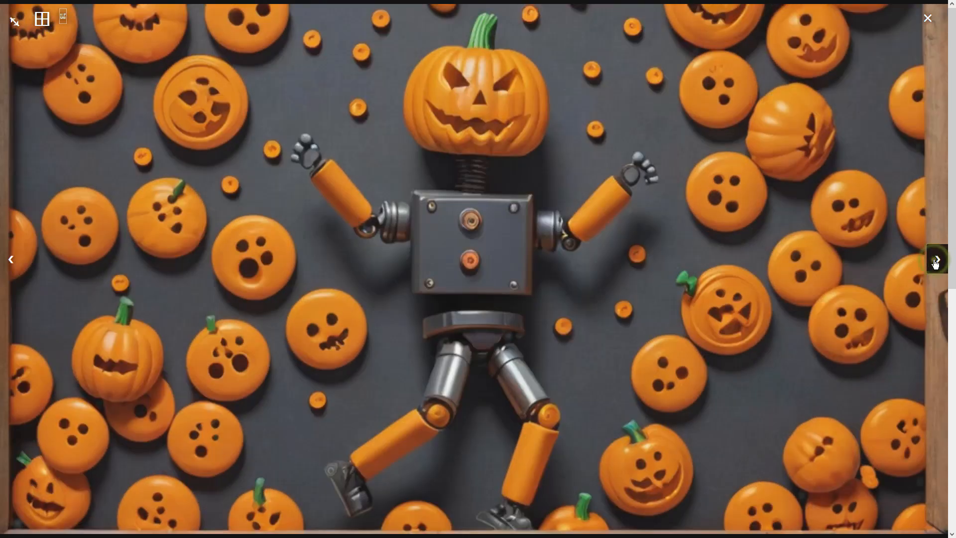
click(936, 265)
click(643, 280)
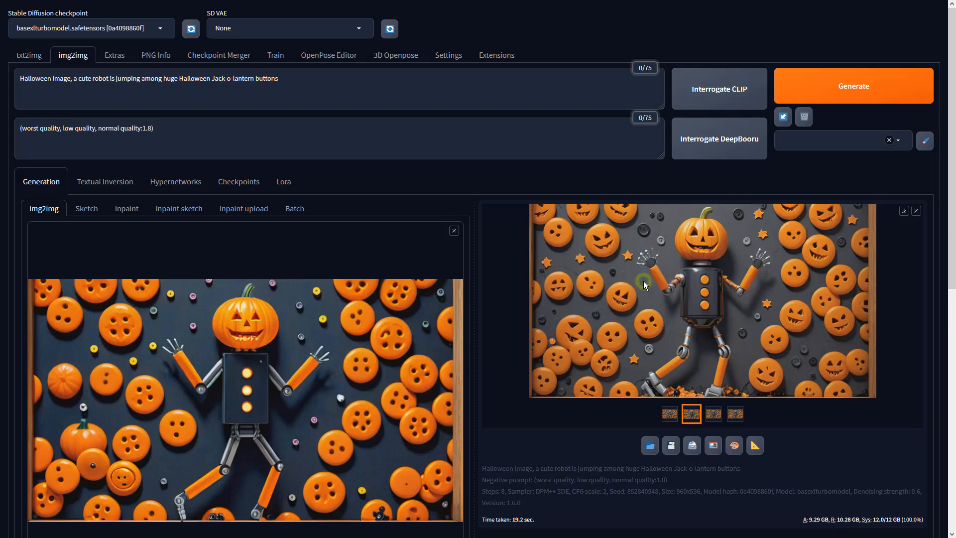
- Send the selected image to Extras and process it with the 4x-UltraSharp upscaler at a resize factor of 1
click(753, 444)
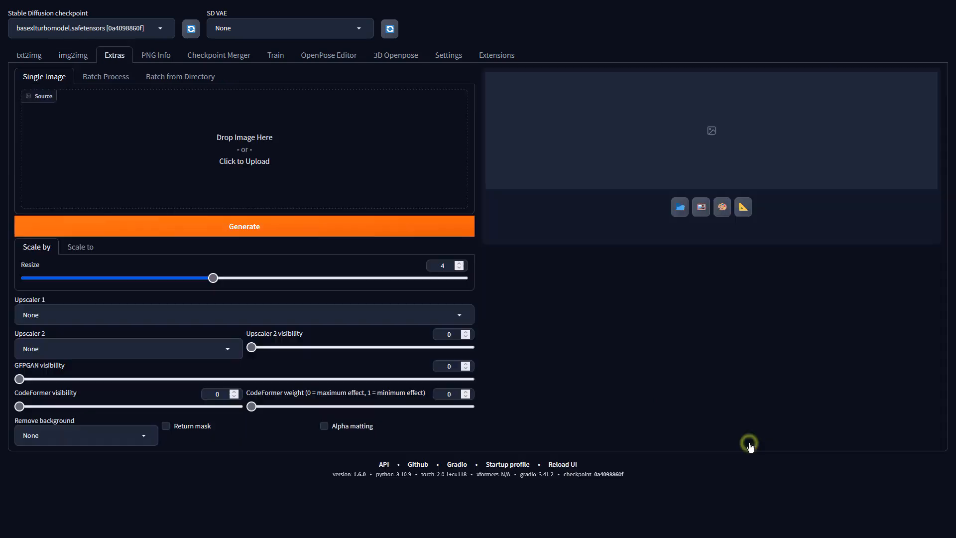
double_click(450, 267)
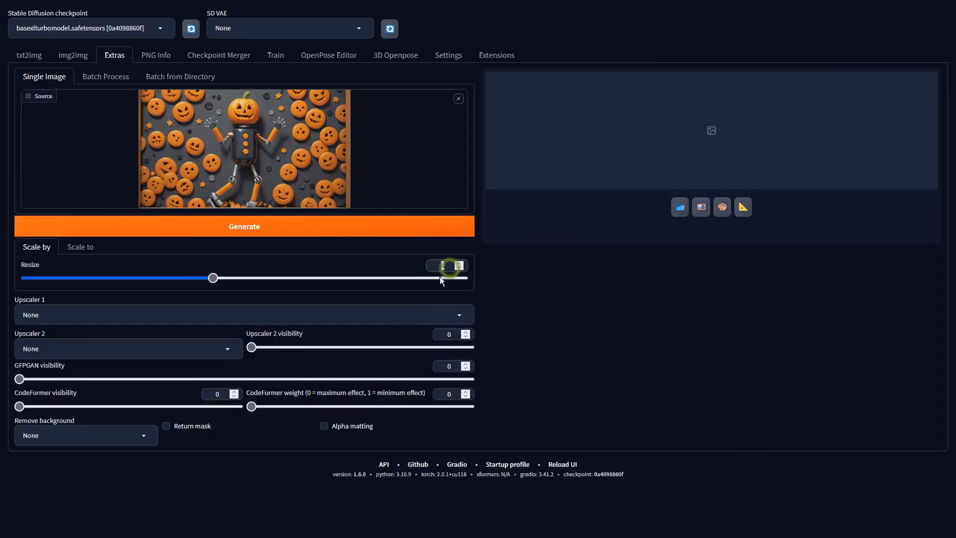
key(BackSpace)
click(459, 314)
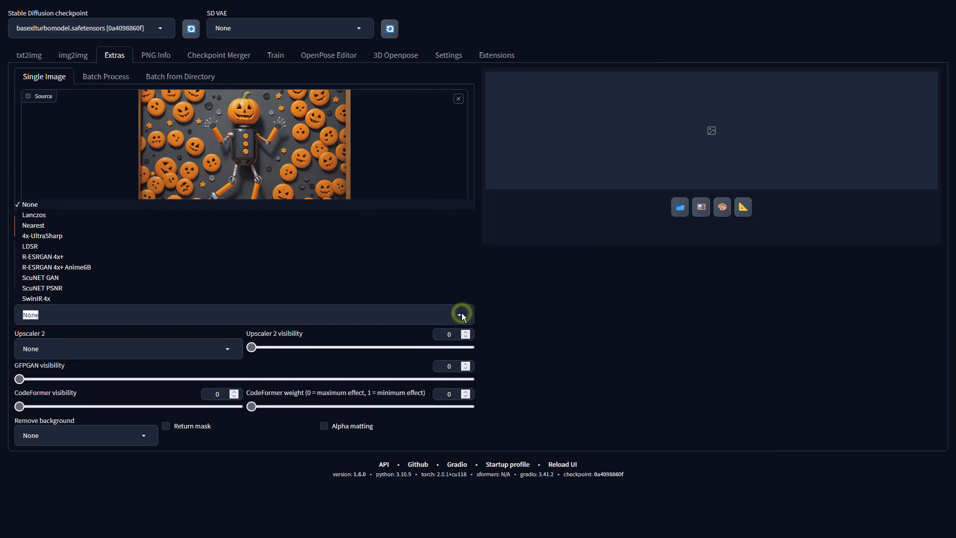
click(197, 236)
click(301, 228)
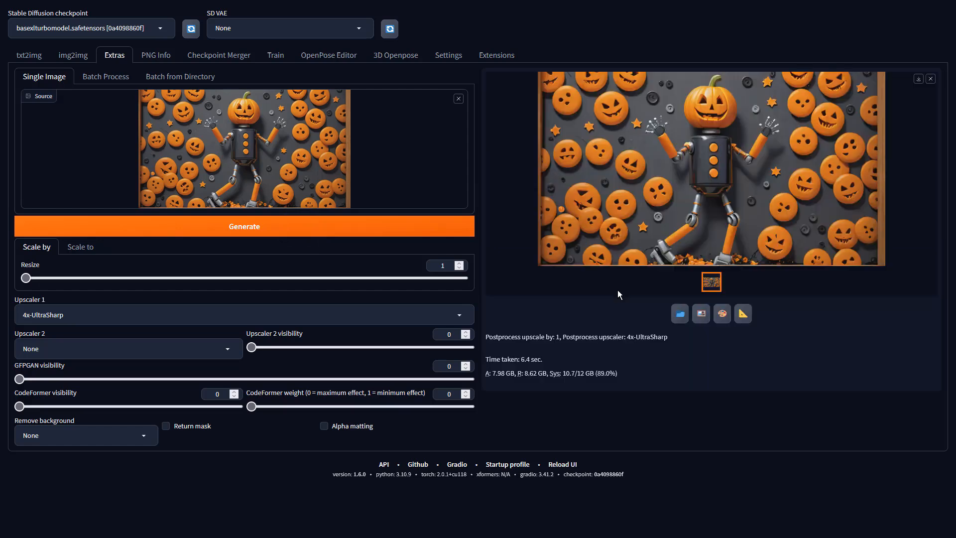
- In Photoshop, adjust the upscaled robot image with Vibrance, setting vibrance to +41 and saturation to +22
click(664, 219)
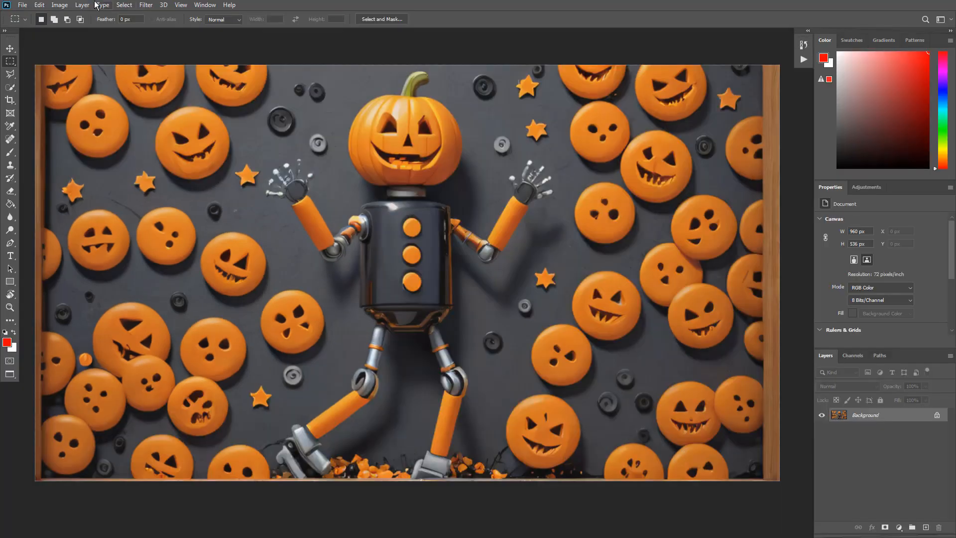
click(60, 5)
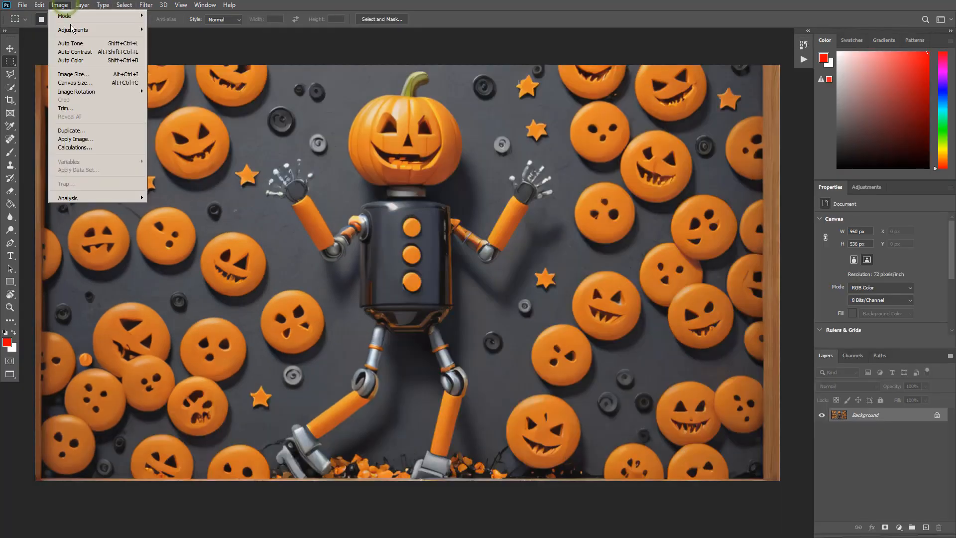
mouse_move(71, 29)
click(168, 69)
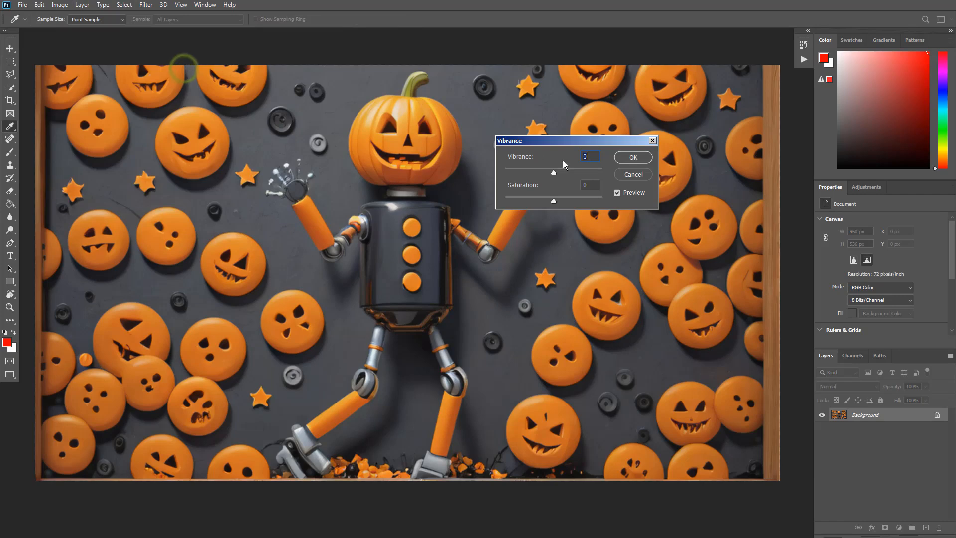
drag(567, 177, 575, 178)
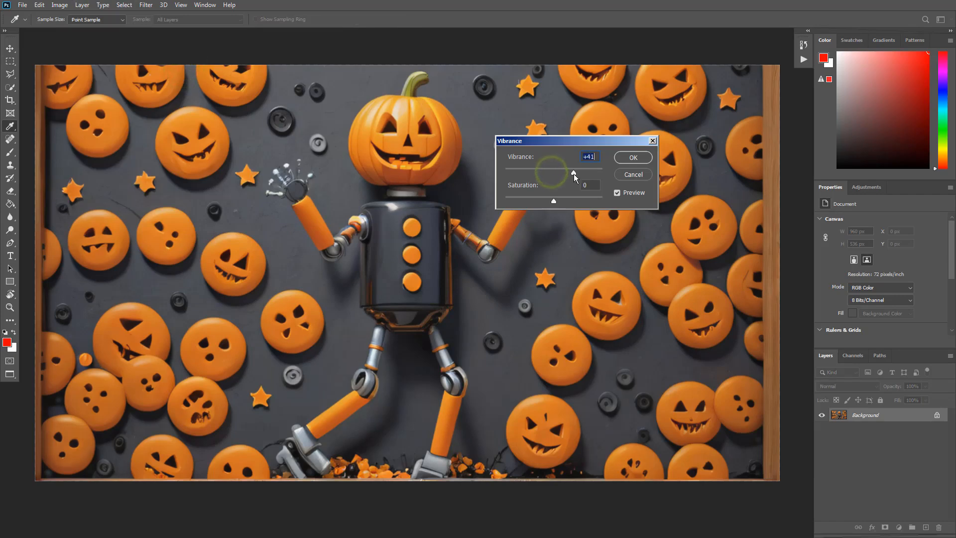
click(565, 202)
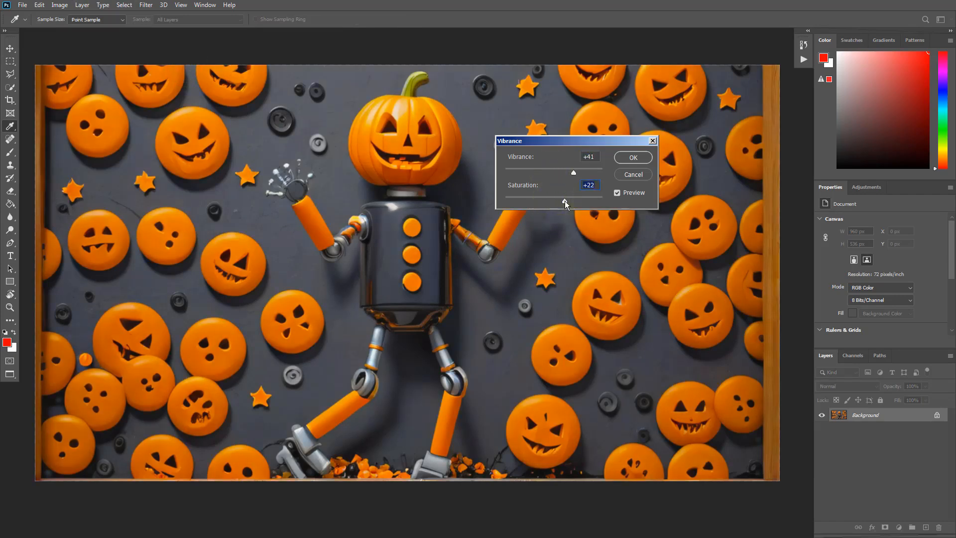
click(631, 158)
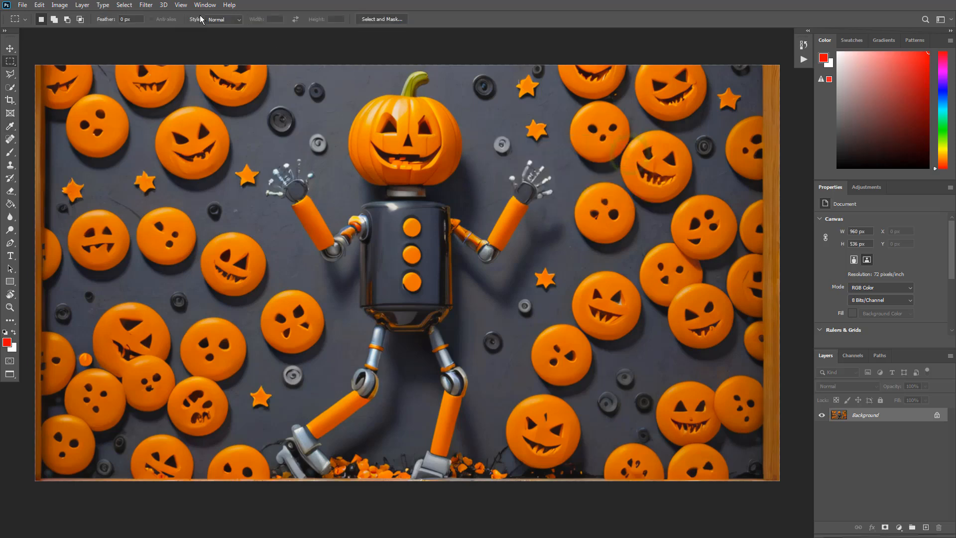
- Apply Auto Color, Auto Contrast and Auto Tone in that order to the robot image
click(68, 7)
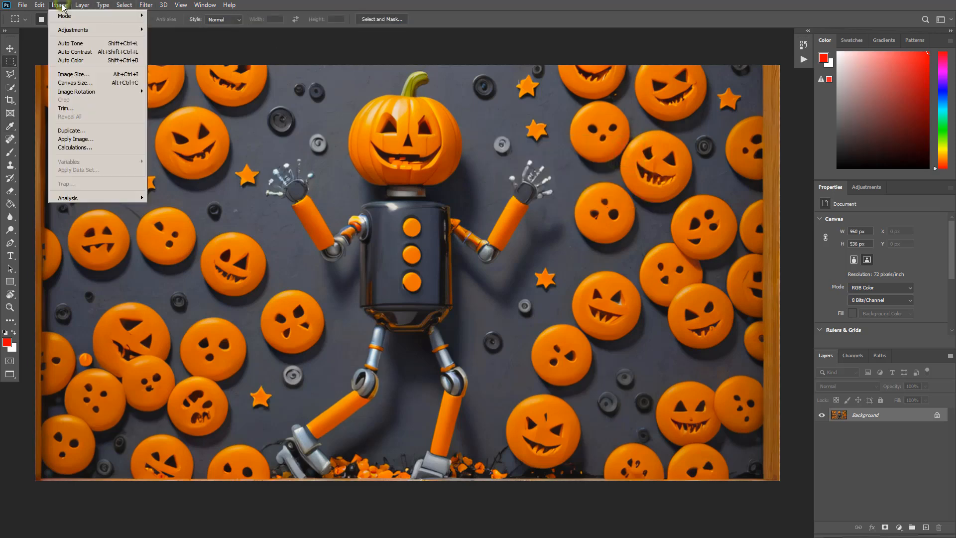
click(76, 57)
click(64, 6)
click(70, 51)
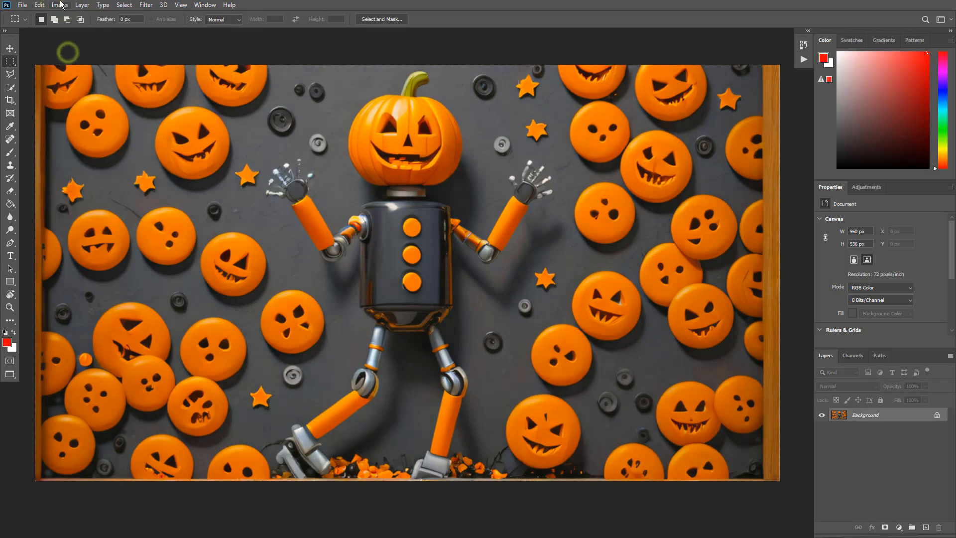
click(60, 5)
click(71, 44)
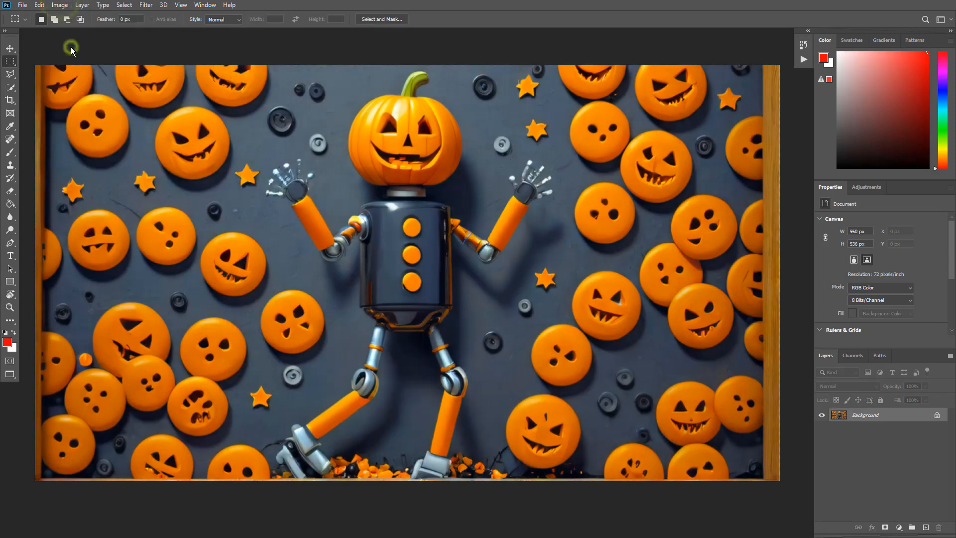
- Compare the original snapshot with the Auto Tone state in the image's history, ending on the corrected version
click(805, 47)
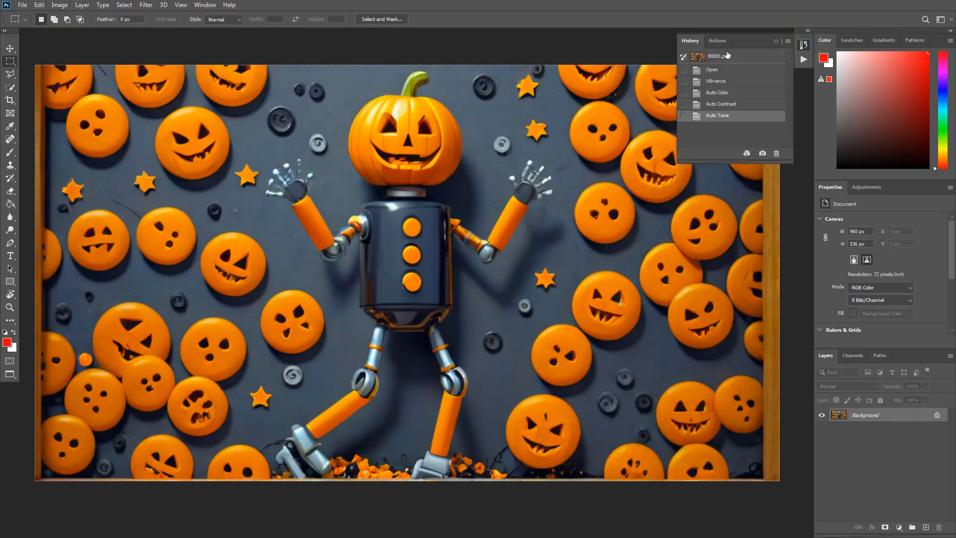
click(725, 54)
click(719, 115)
click(720, 54)
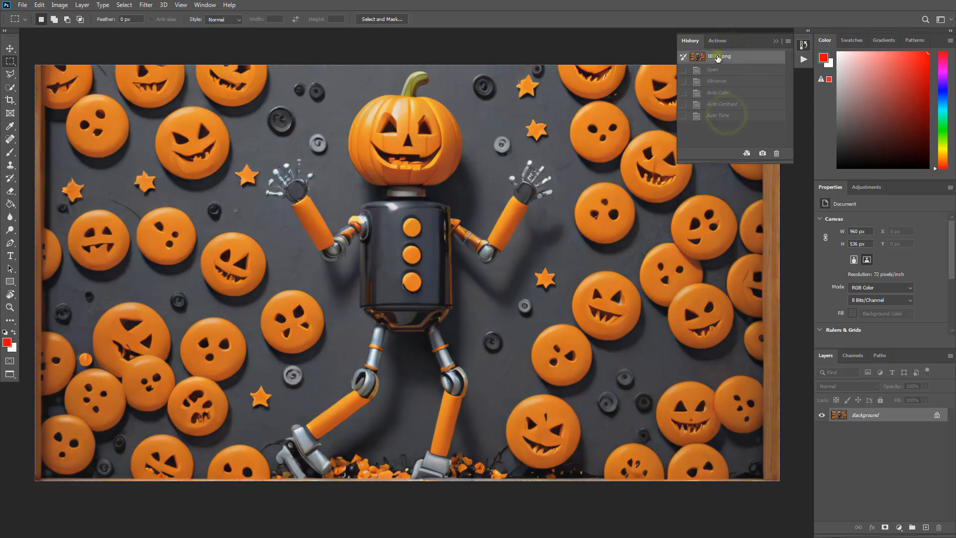
click(728, 115)
click(722, 56)
click(736, 115)
click(803, 44)
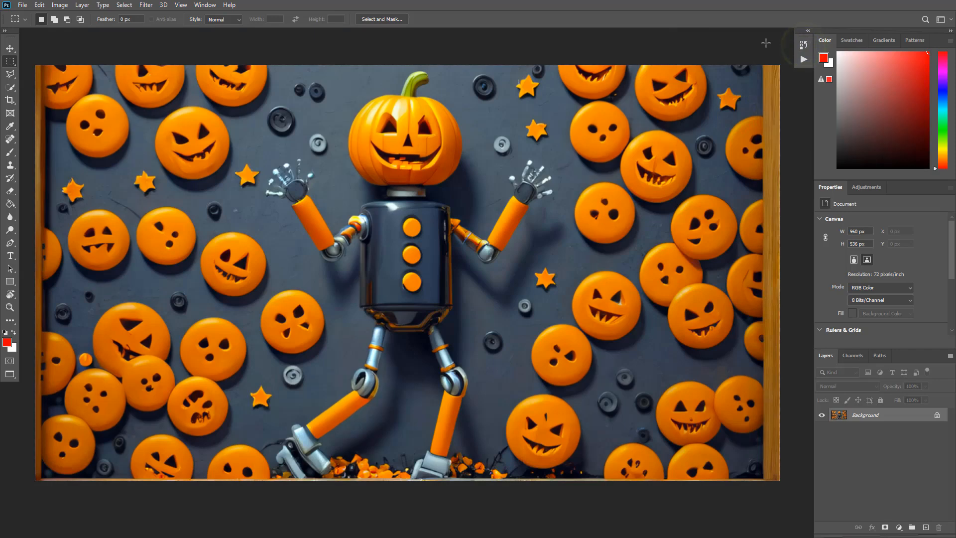